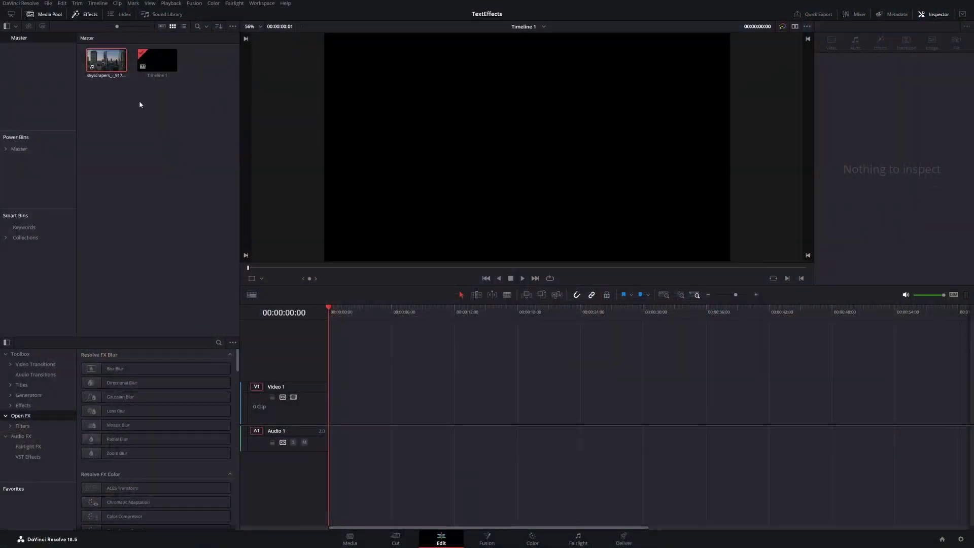
Drop the skyscrapers clip onto the timeline and lift it onto the Video 2 and Audio 2 tracks
left_click_drag(106, 59, 340, 411)
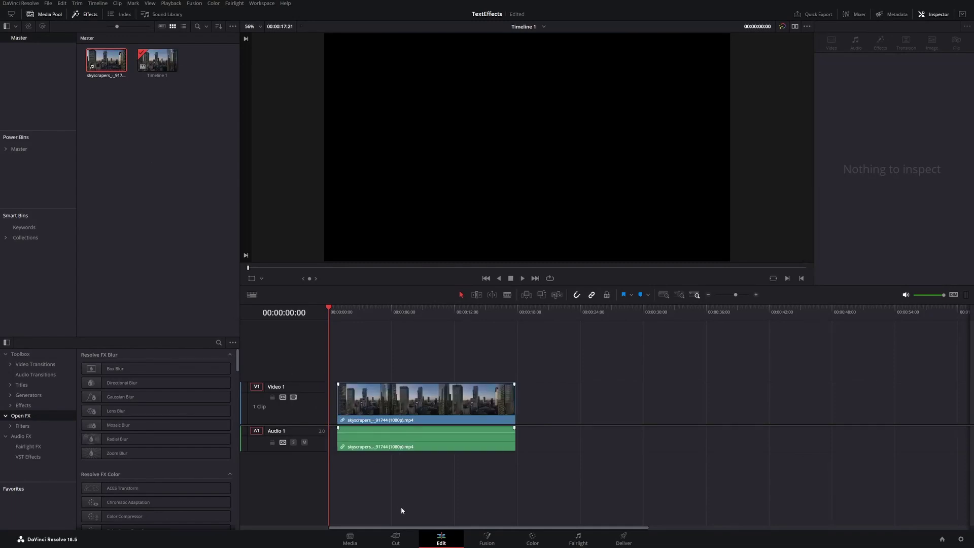
left_click_drag(400, 387, 391, 387)
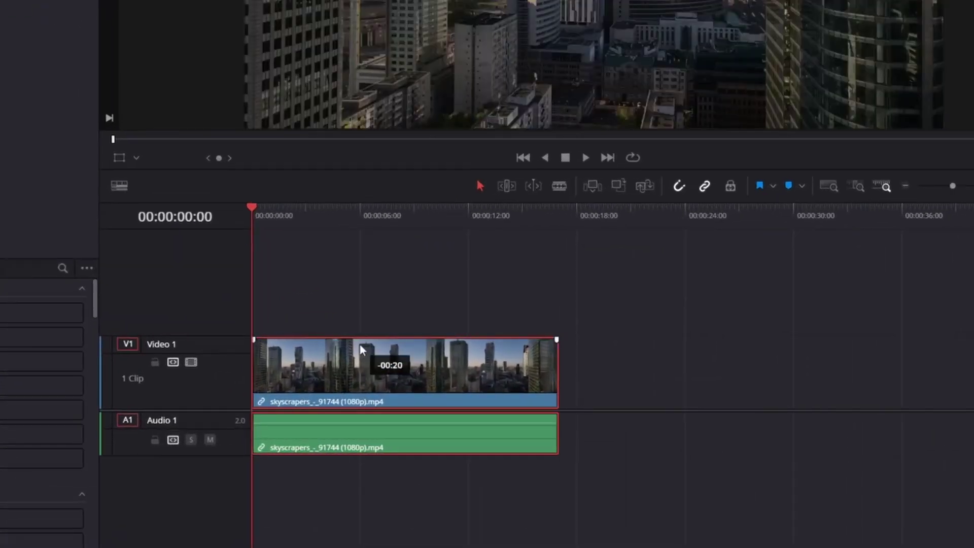
left_click_drag(360, 345, 339, 294)
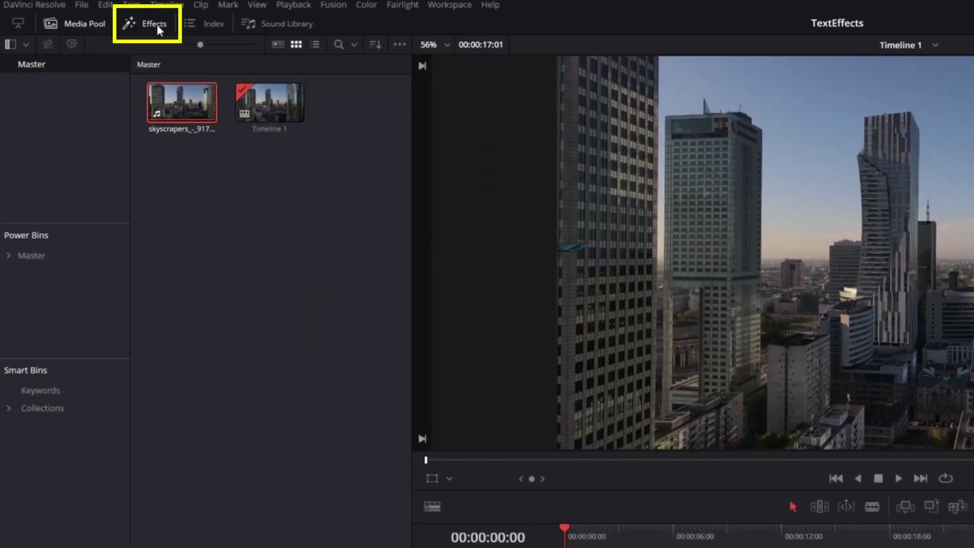
Add a Text+ title on Video 1 spanning the skyscraper clip's full length, with V2 hidden
left_click(156, 24)
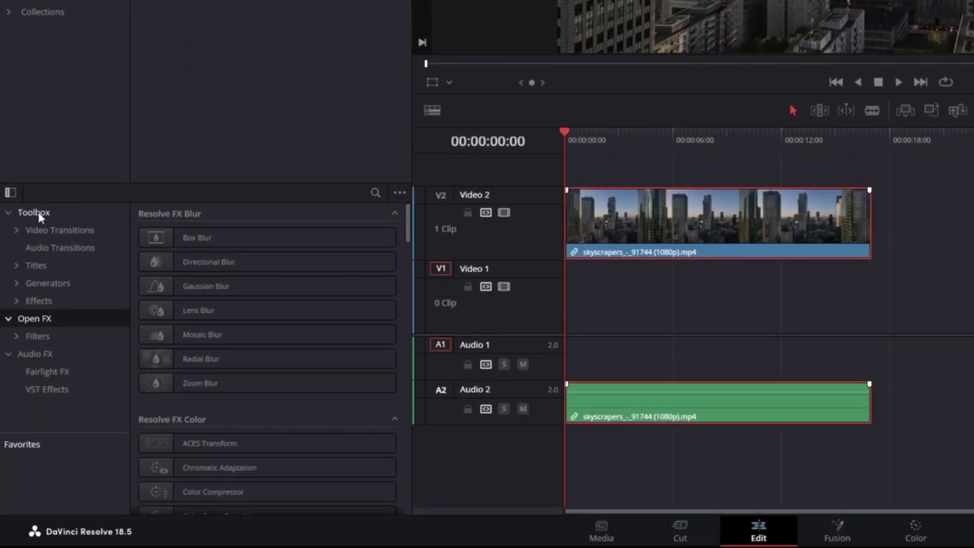
left_click(41, 266)
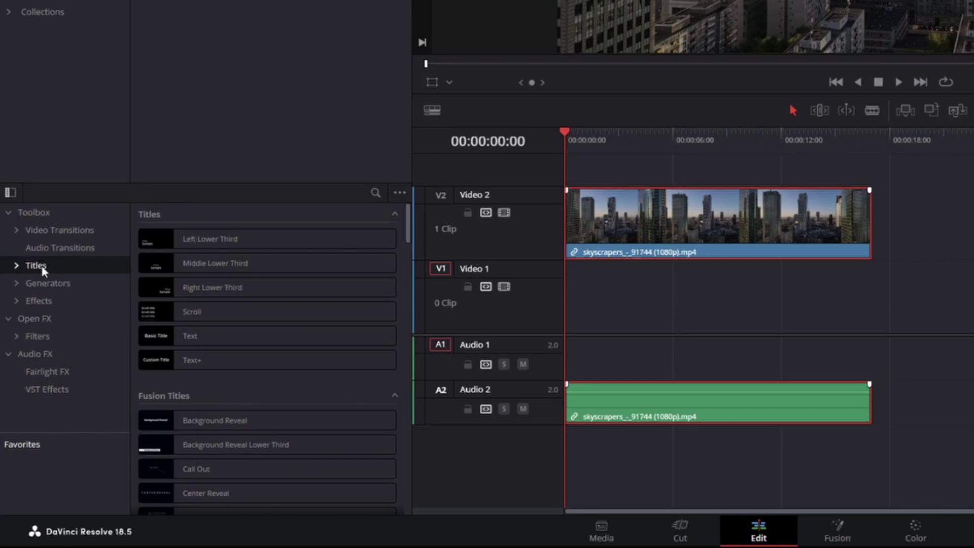
left_click_drag(196, 361, 587, 317)
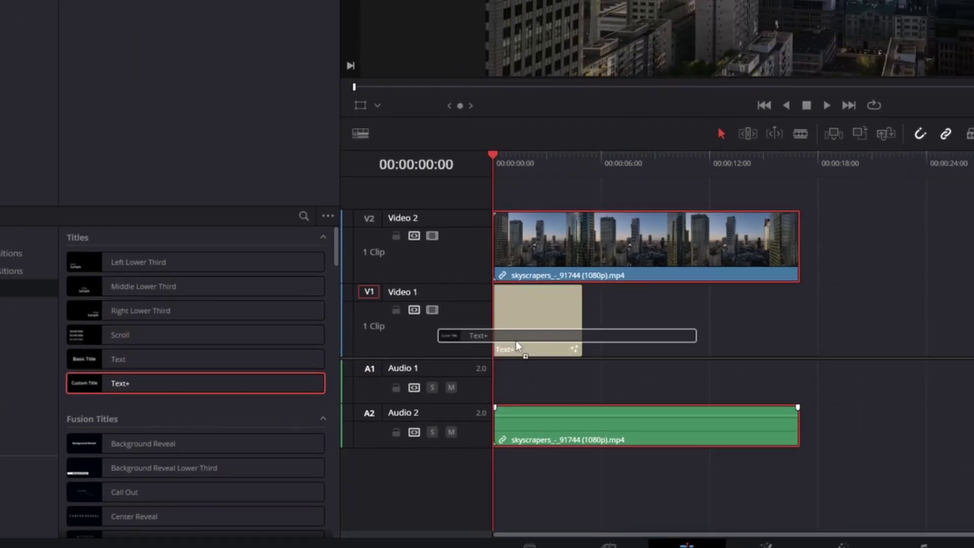
left_click_drag(516, 342, 496, 318)
left_click_drag(581, 317, 644, 312)
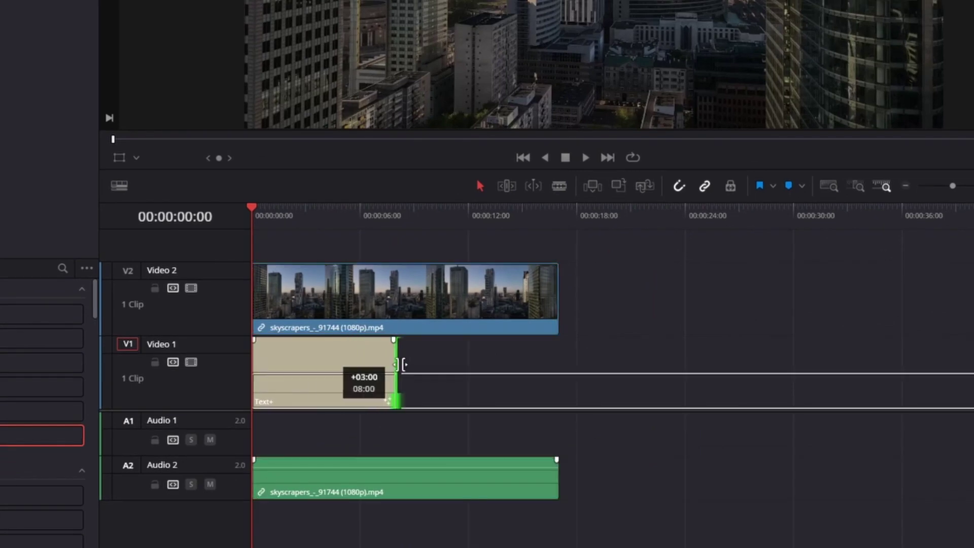
left_click_drag(404, 364, 560, 364)
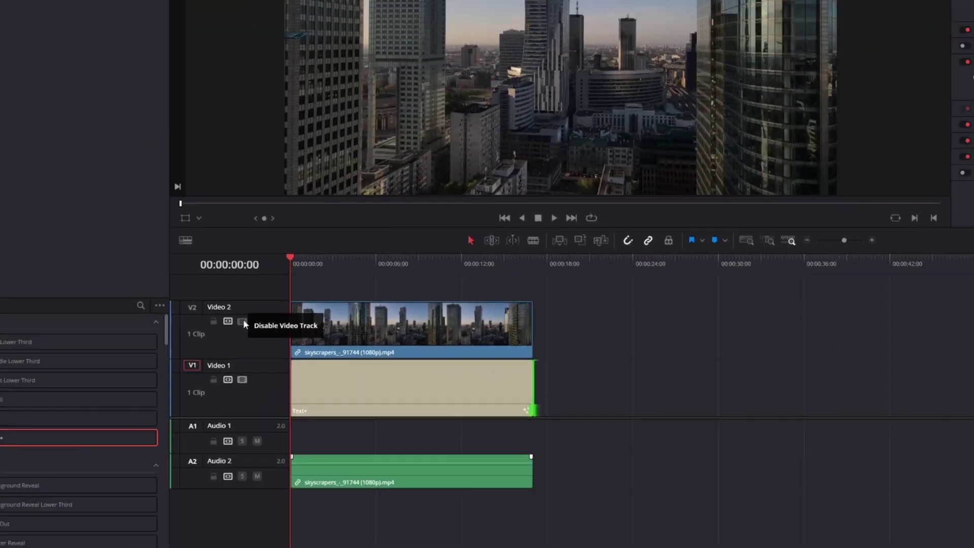
left_click(190, 287)
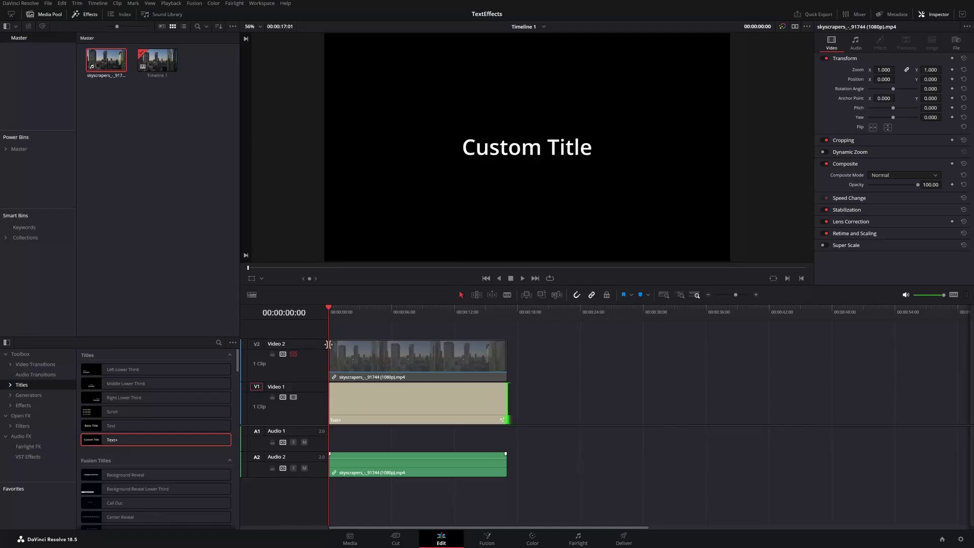
Replace the title's Custom Title text with CITY
left_click(388, 394)
left_click(853, 108)
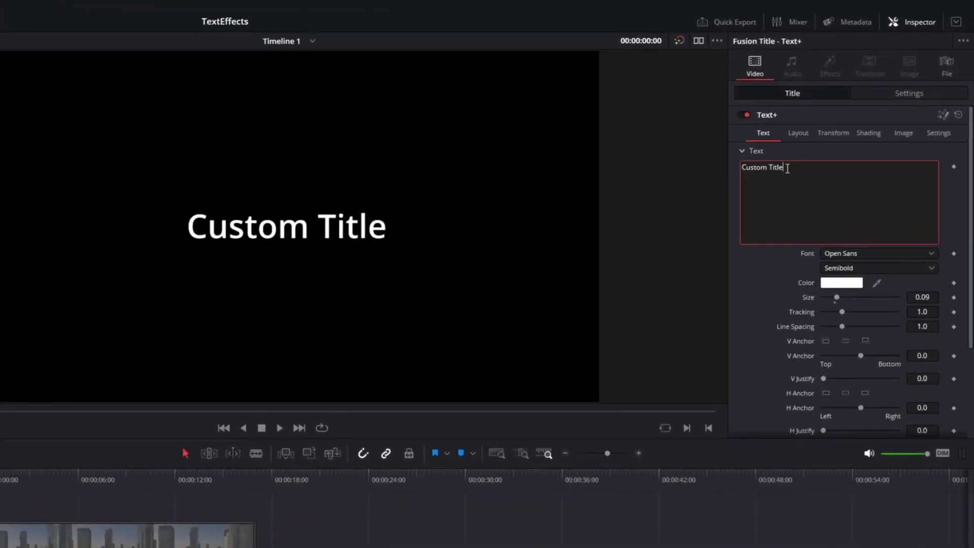
left_click_drag(787, 169, 705, 174)
type("CITY")
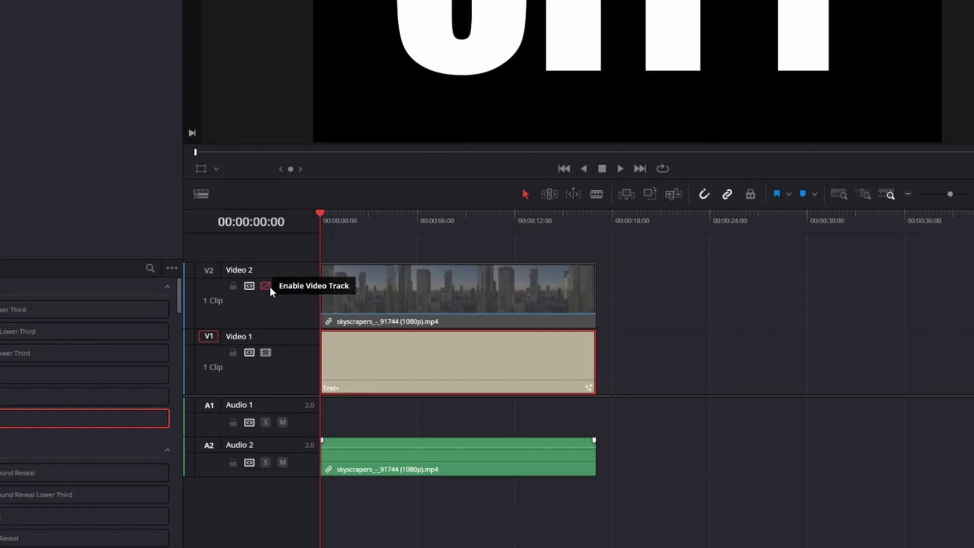
Re-enable V2 and set the skyscraper clip's Composite Mode to Foreground
left_click(270, 287)
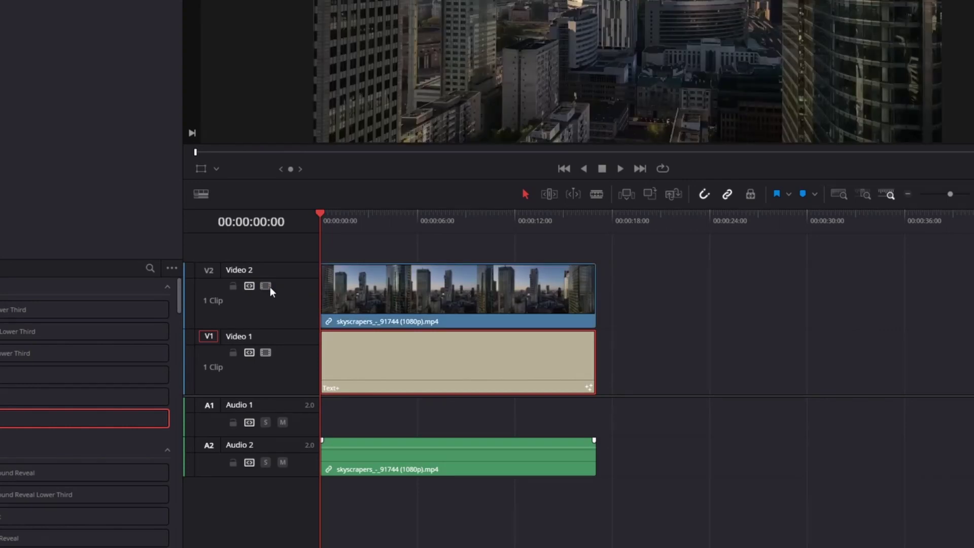
left_click(403, 287)
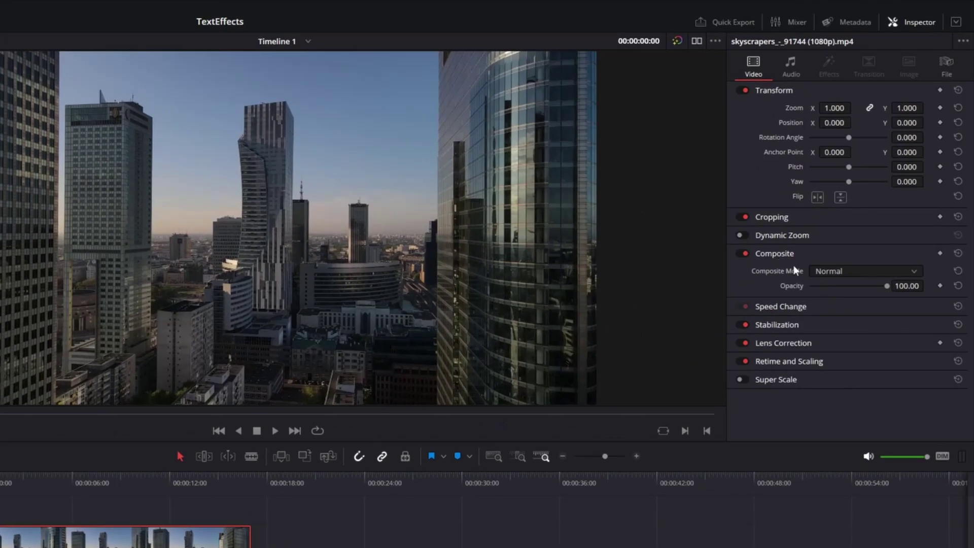
left_click(940, 235)
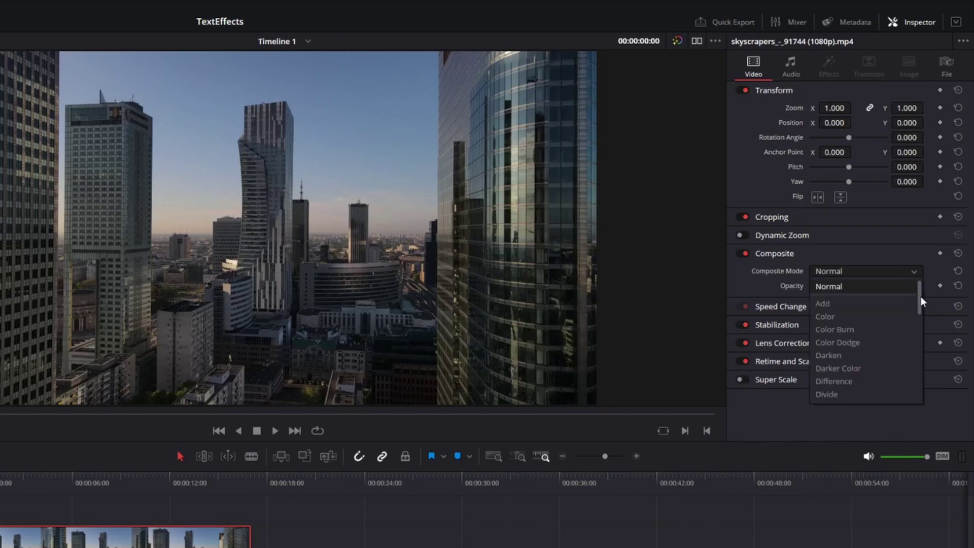
left_click_drag(918, 297, 921, 409)
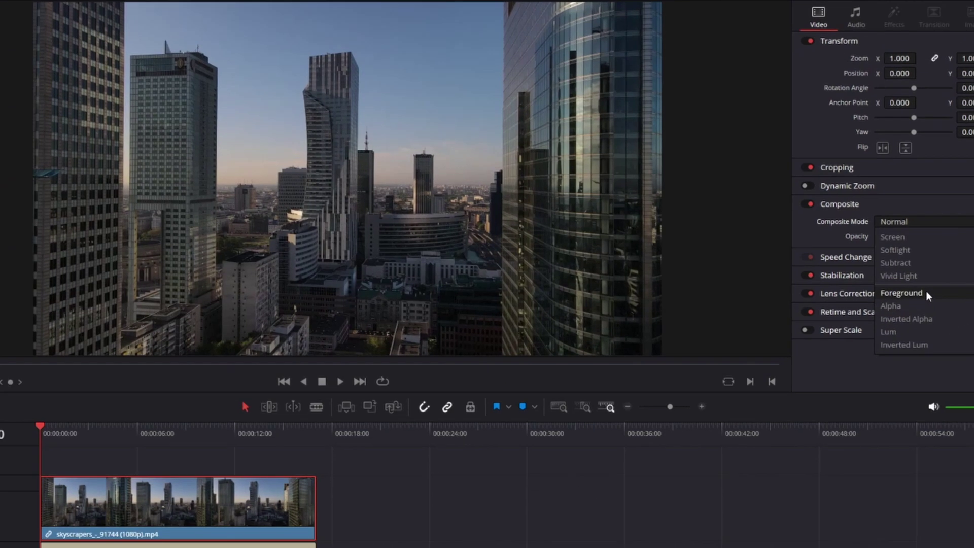
left_click(870, 342)
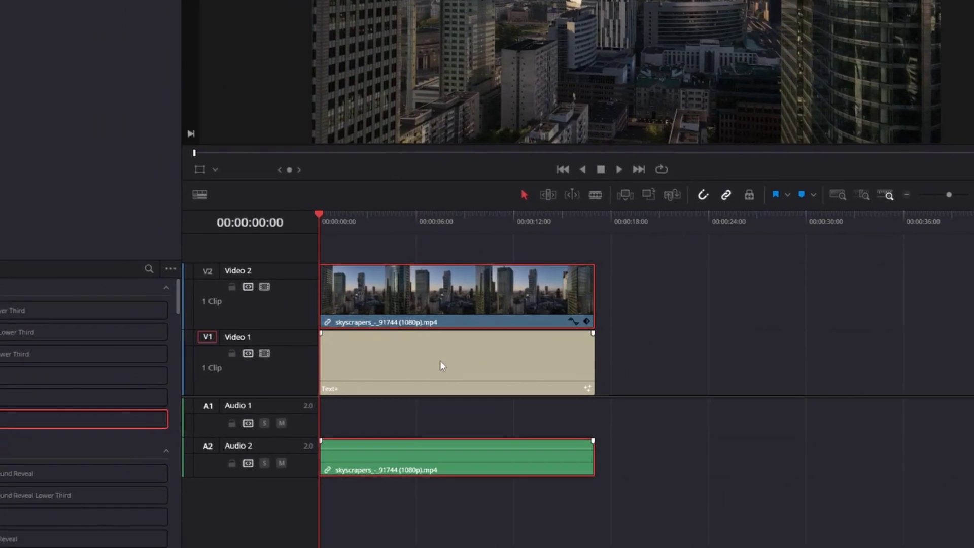
Set the Text+ title clip's Composite Mode to Alpha
left_click(386, 407)
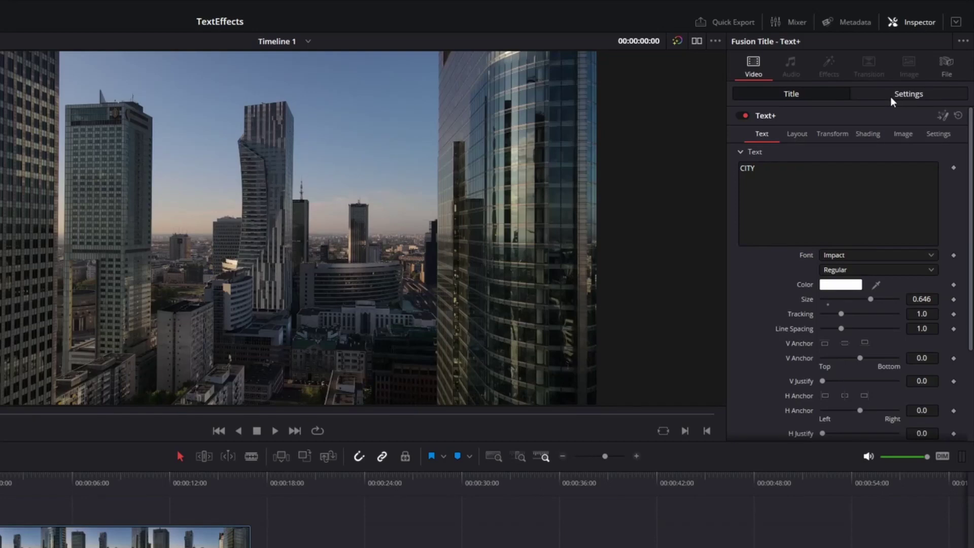
left_click(893, 100)
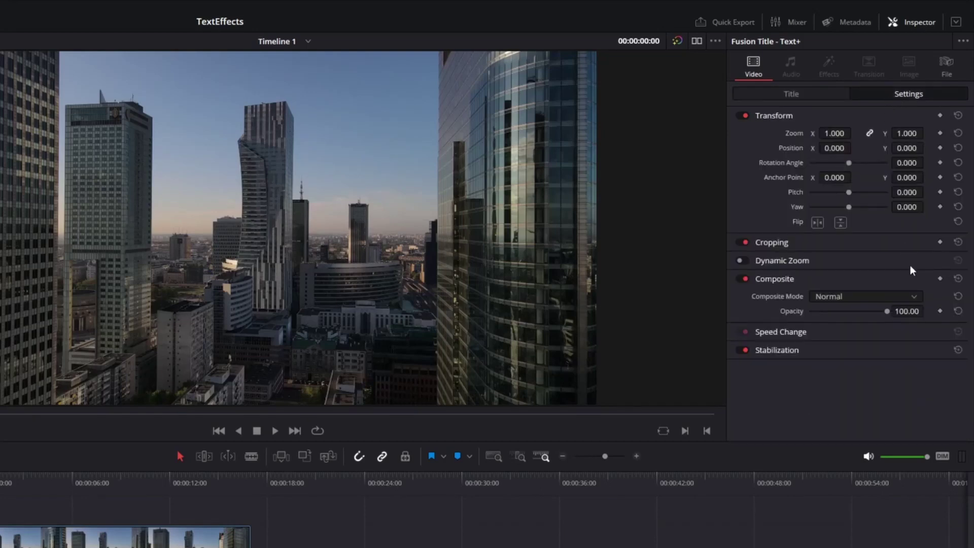
left_click(911, 295)
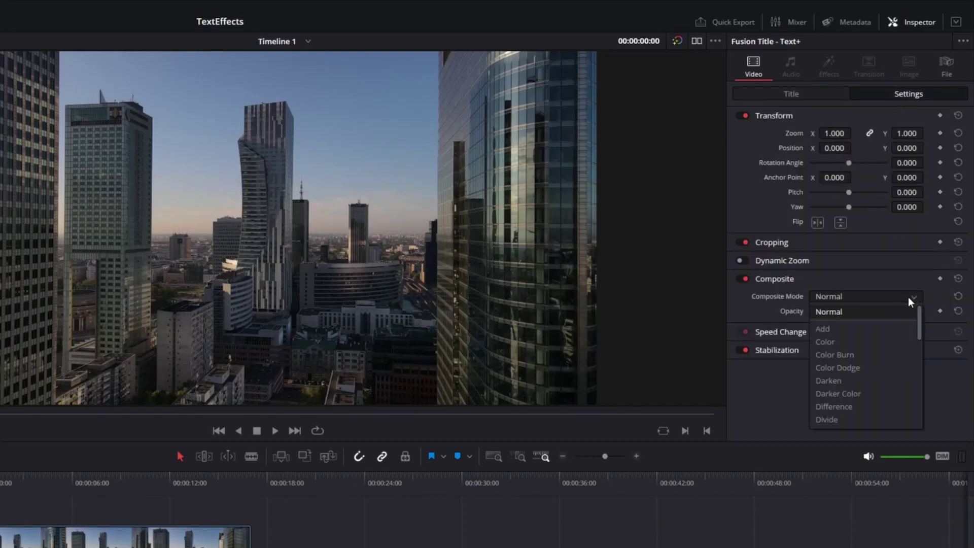
scroll(891, 348, "down", 3)
scroll(887, 353, "down", 6)
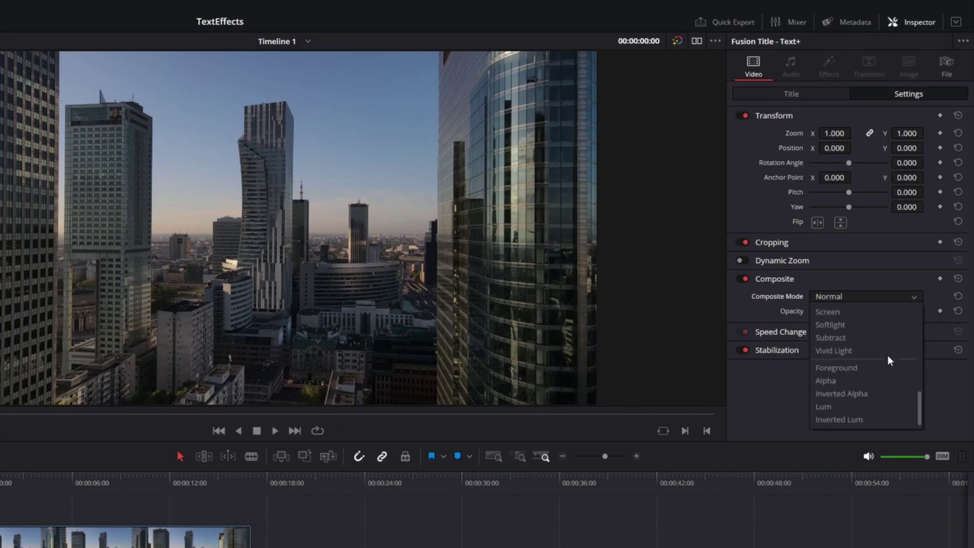
left_click(872, 378)
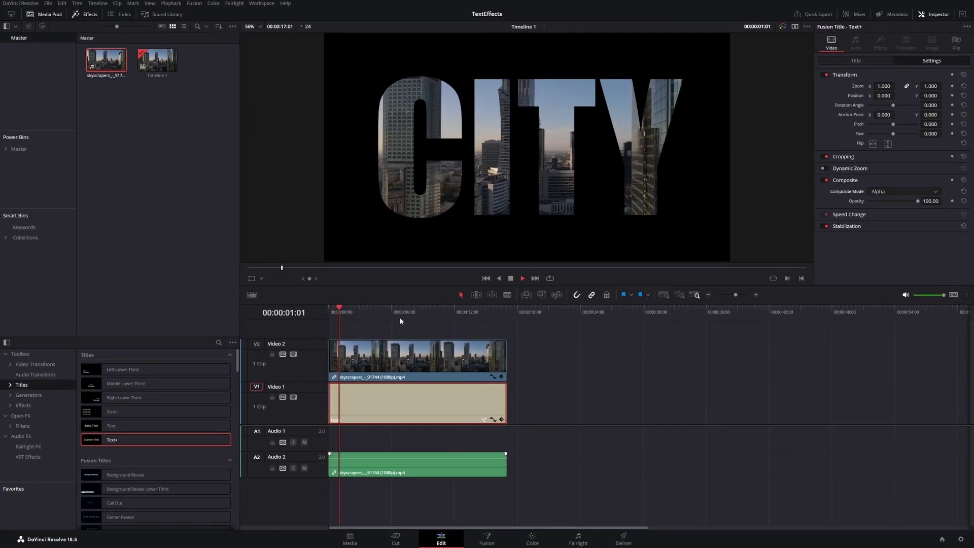
Speed the skyscraper clip up to 200%, trim the title to match, and preview
left_click(391, 314)
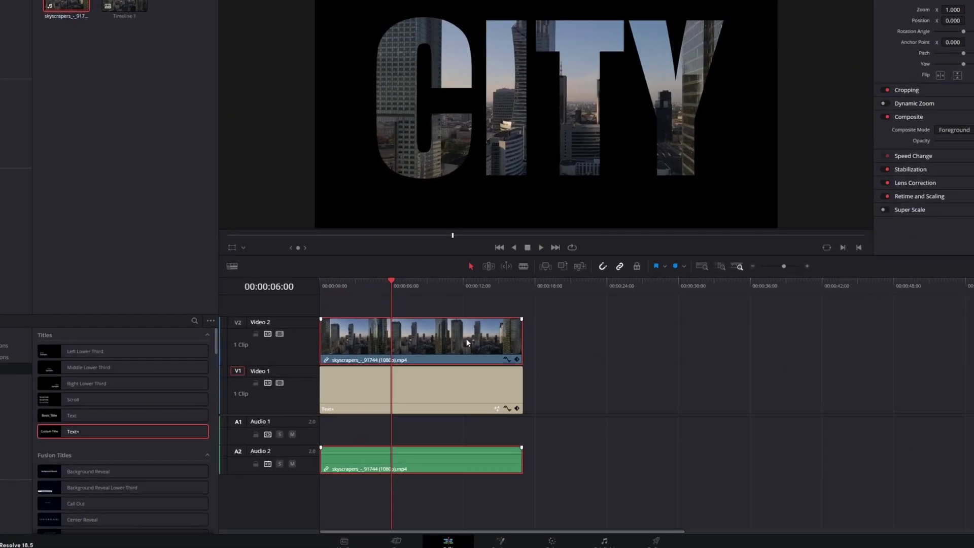
key("ctrl+r")
left_click(421, 377)
mouse_move(446, 405)
left_click(571, 441)
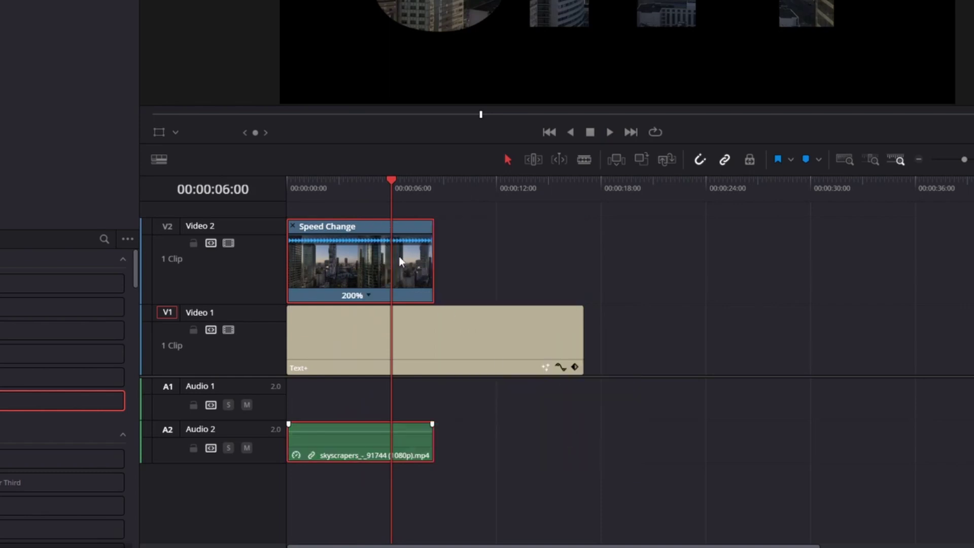
left_click_drag(582, 340, 435, 350)
key("Home")
key("space")
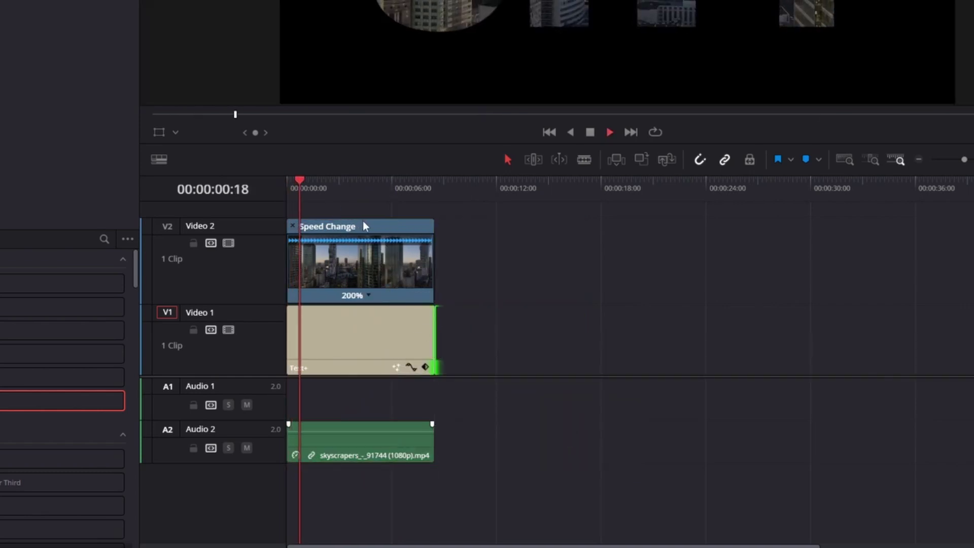
Keyframe the CITY title's zoom so it grows over the first frames, then play it back
left_click(403, 223)
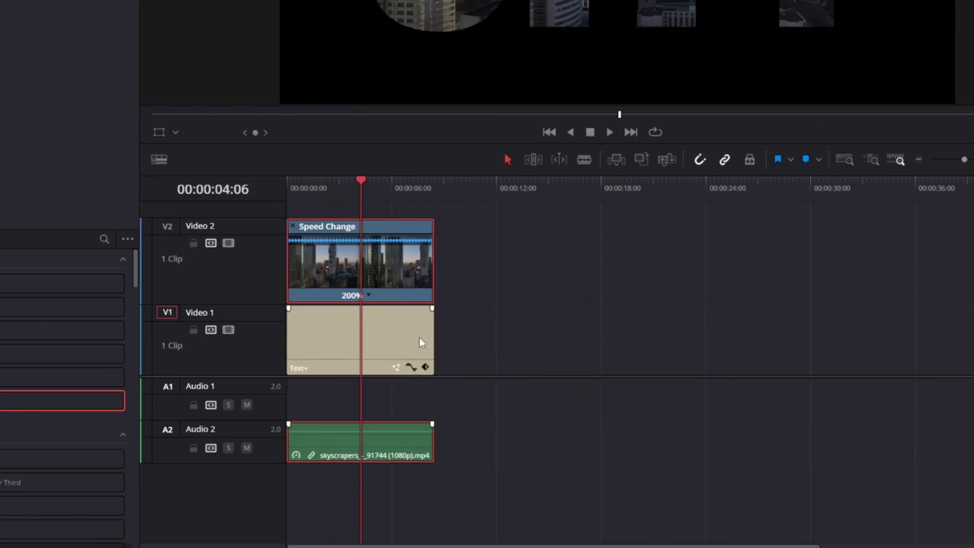
left_click(397, 331)
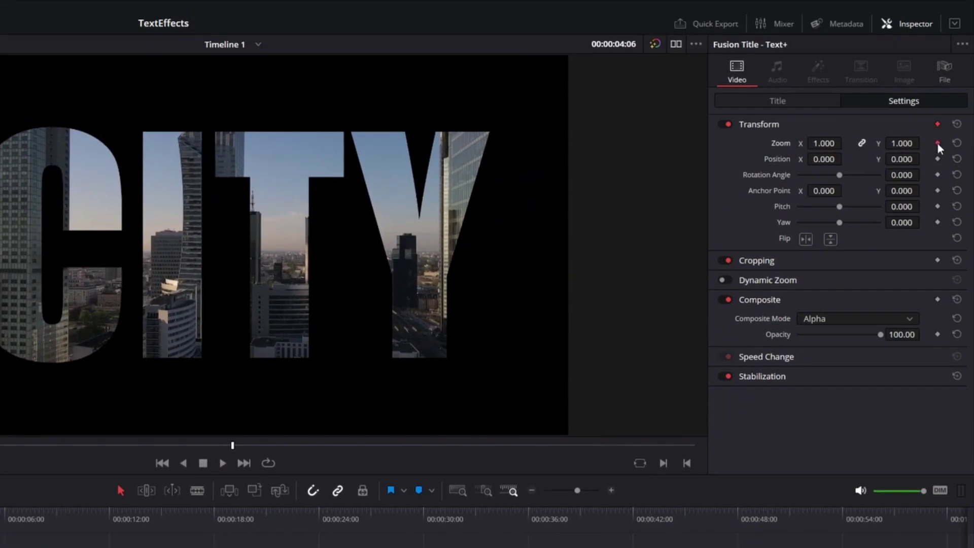
left_click(937, 160)
key("Right")
key("Right")
key("Right")
key("Right")
key("Right")
key("Right")
key("Right")
key("Right")
key("Right")
key("Right")
left_click_drag(824, 143, 846, 142)
key("Home")
key("space")
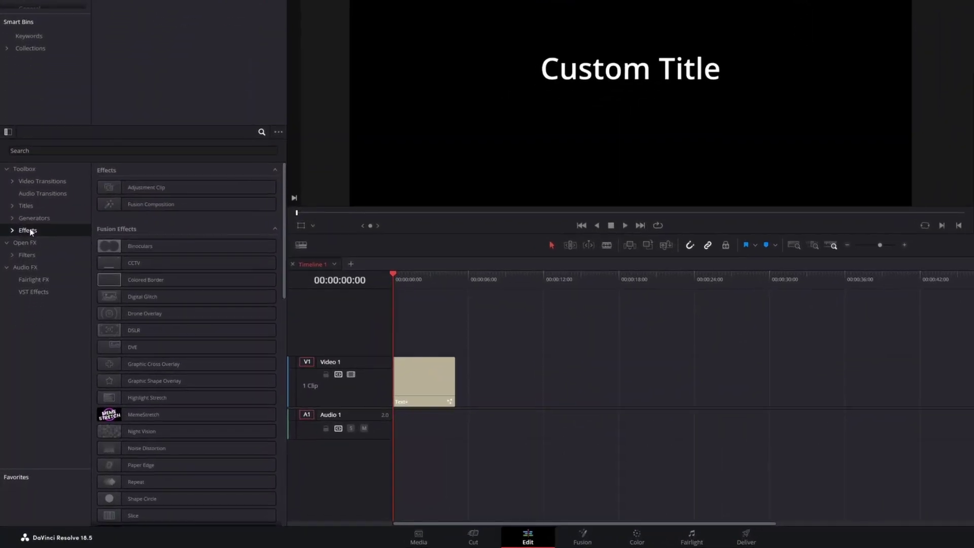
Apply Digital Glitch to the Custom Title clip and set its Glitch Width to 0.8
left_click(44, 149)
type("Di")
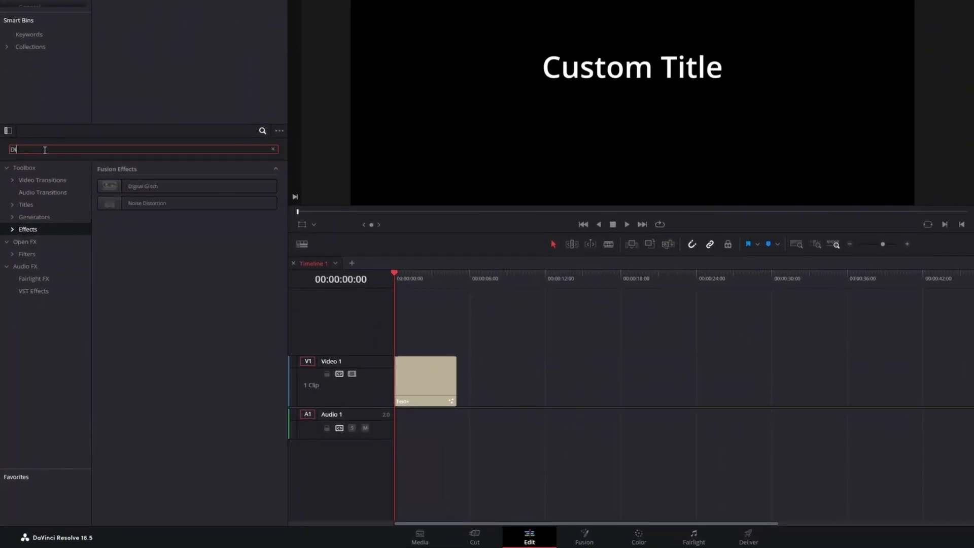
left_click_drag(127, 186, 418, 383)
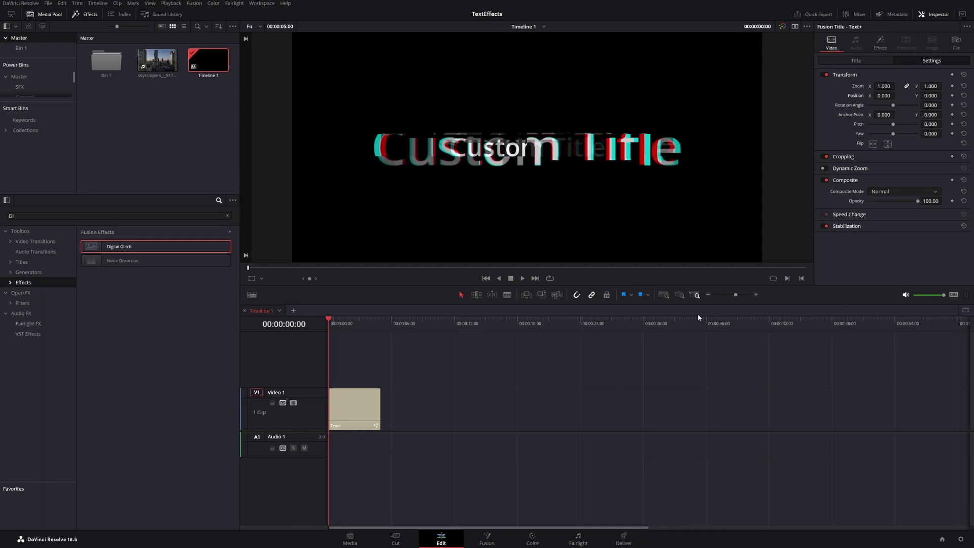
key("space")
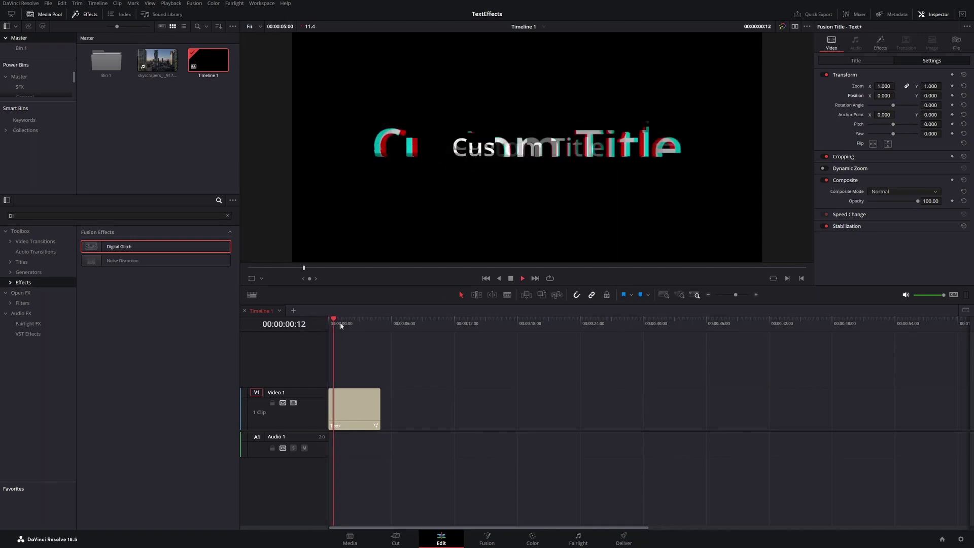
key("space")
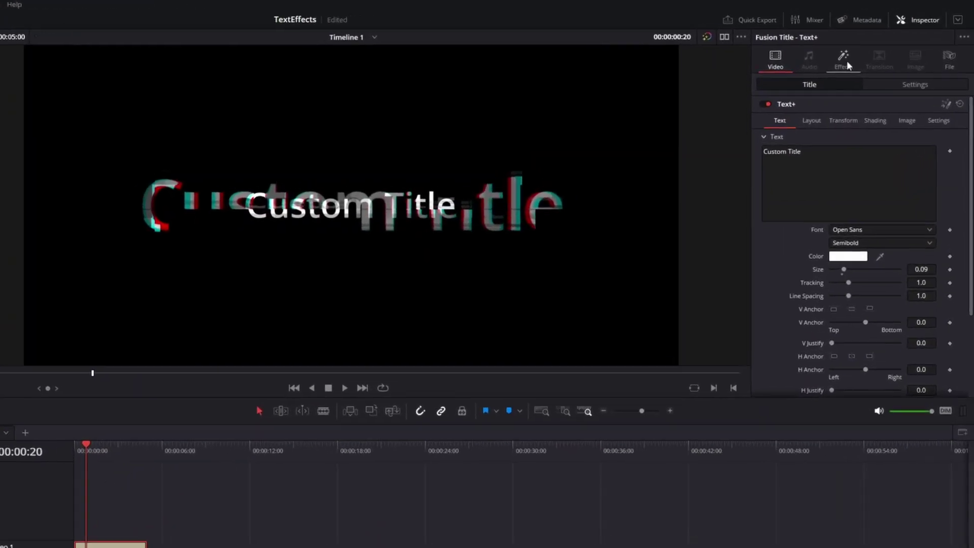
left_click(882, 43)
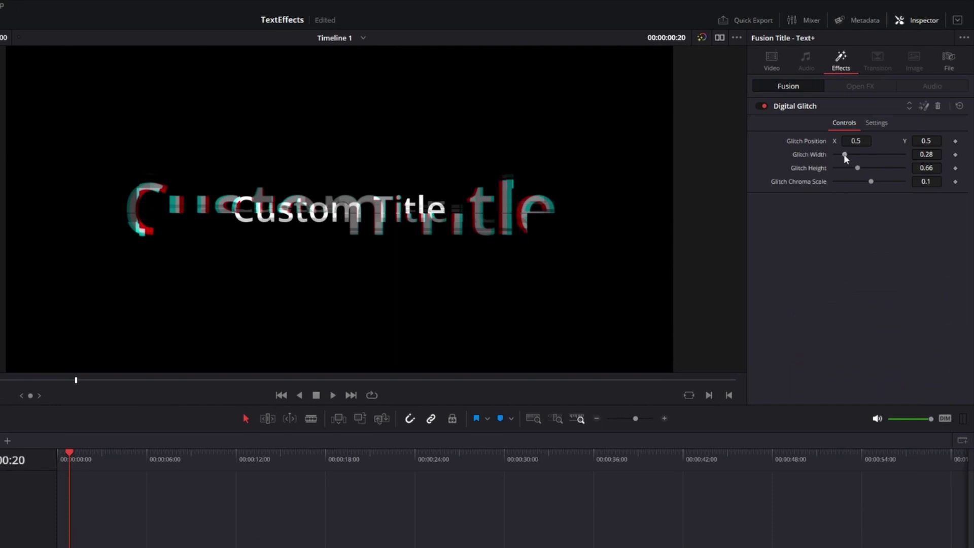
left_click_drag(844, 155, 862, 154)
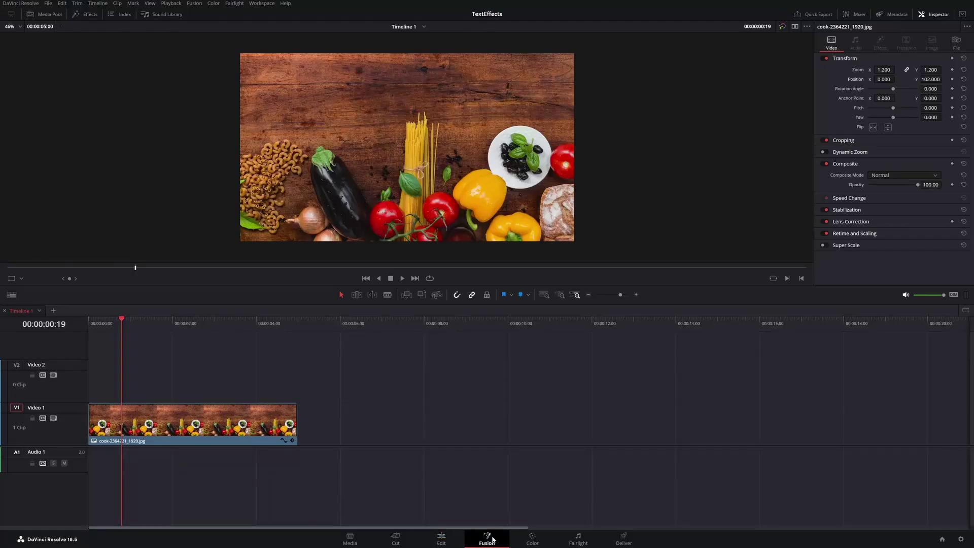
In Fusion, merge a Text node over the food image and add an inverted Mask Paint
left_click(488, 538)
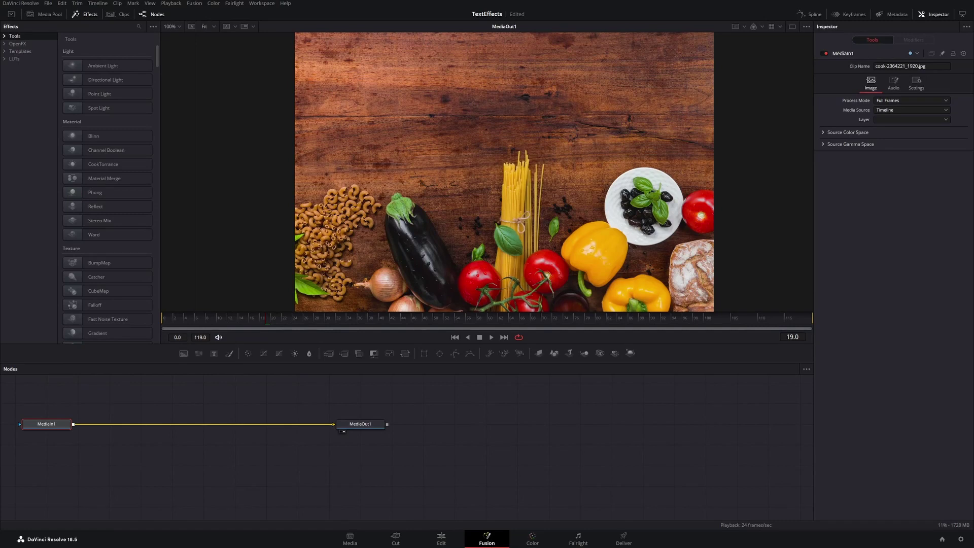
left_click(213, 354)
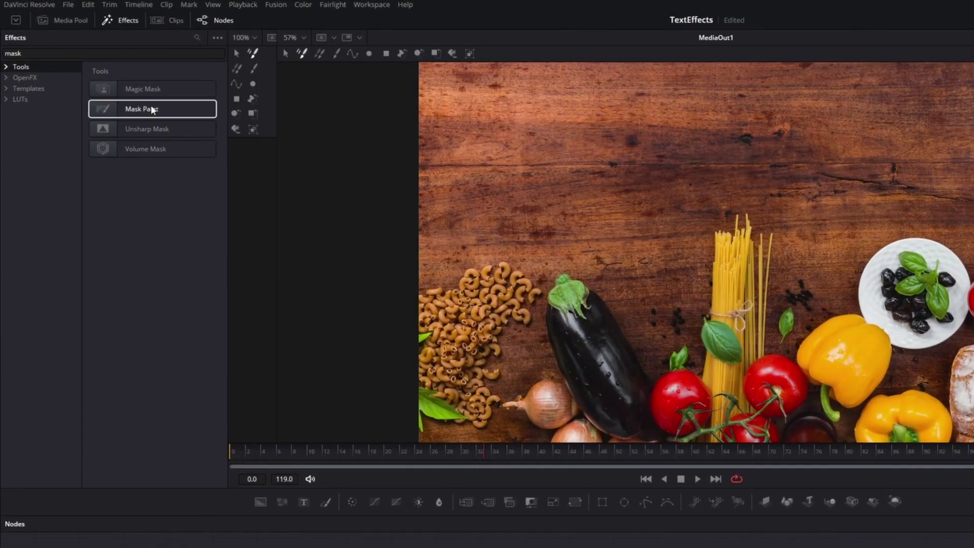
left_click(151, 109)
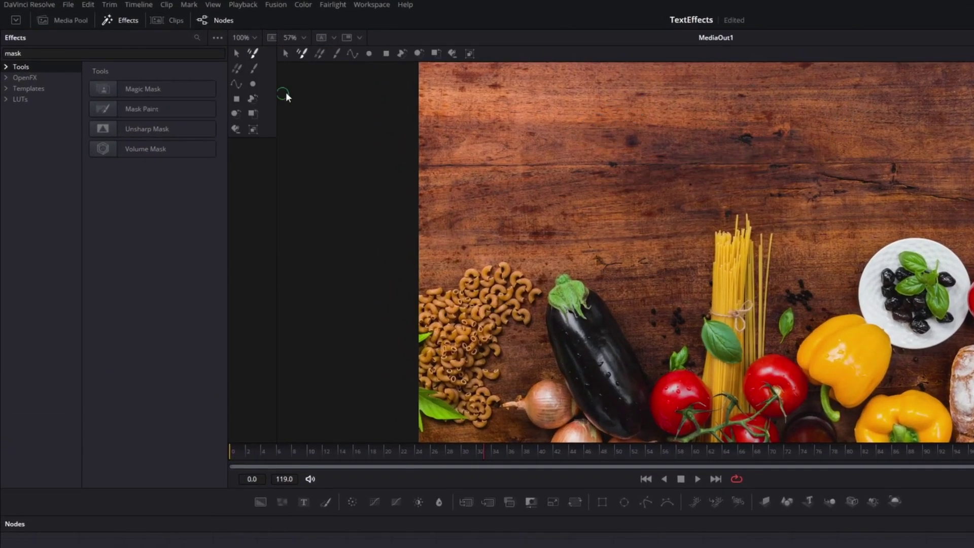
left_click(339, 53)
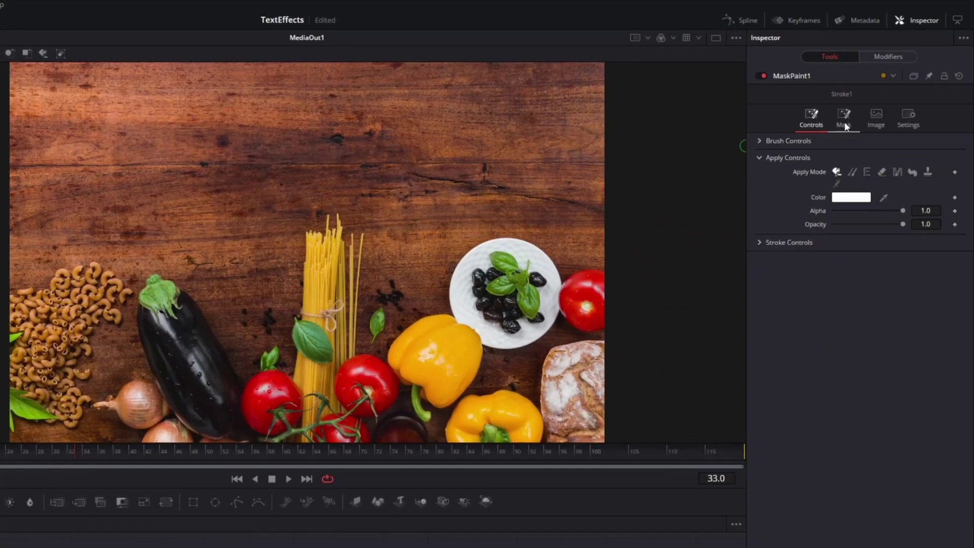
left_click(956, 124)
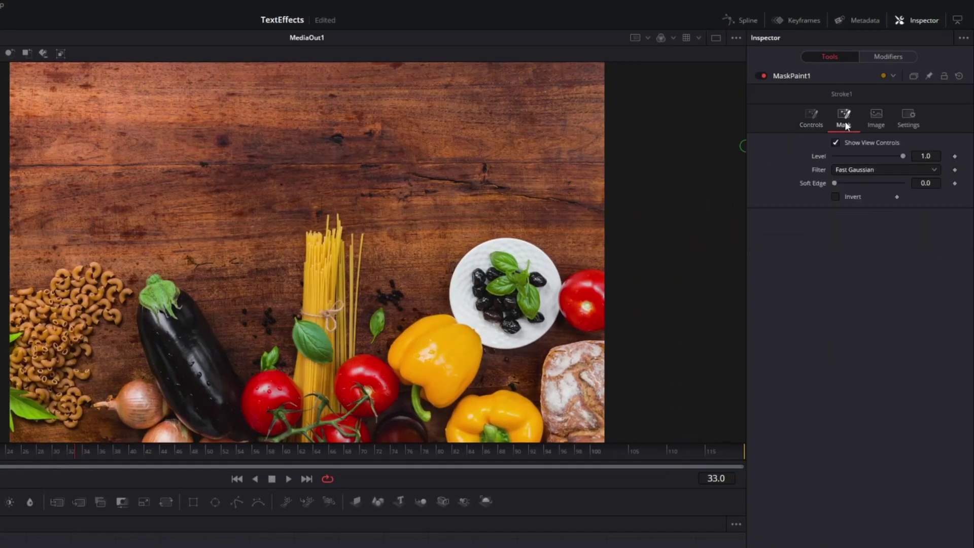
left_click(836, 197)
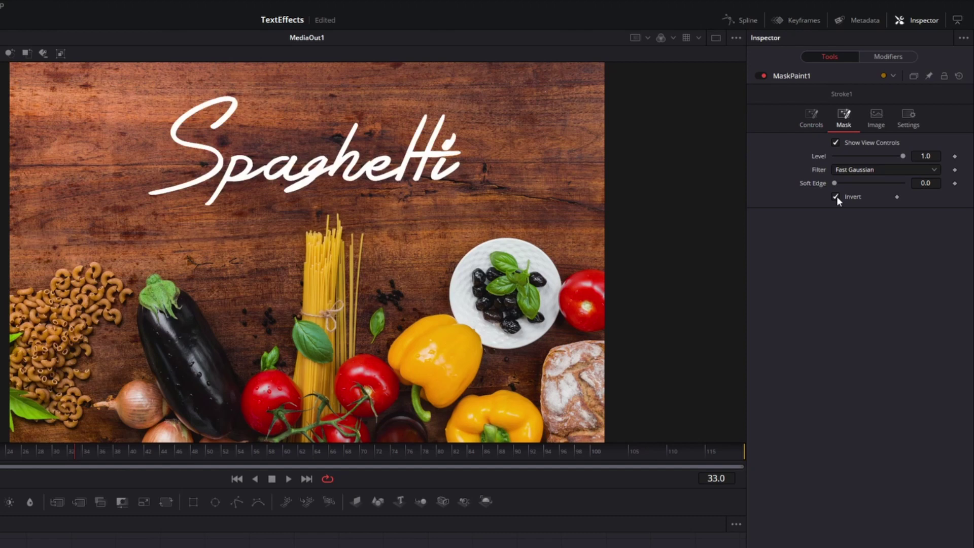
Set the mask brush to size 0.026 and softness 0.08
left_click(812, 120)
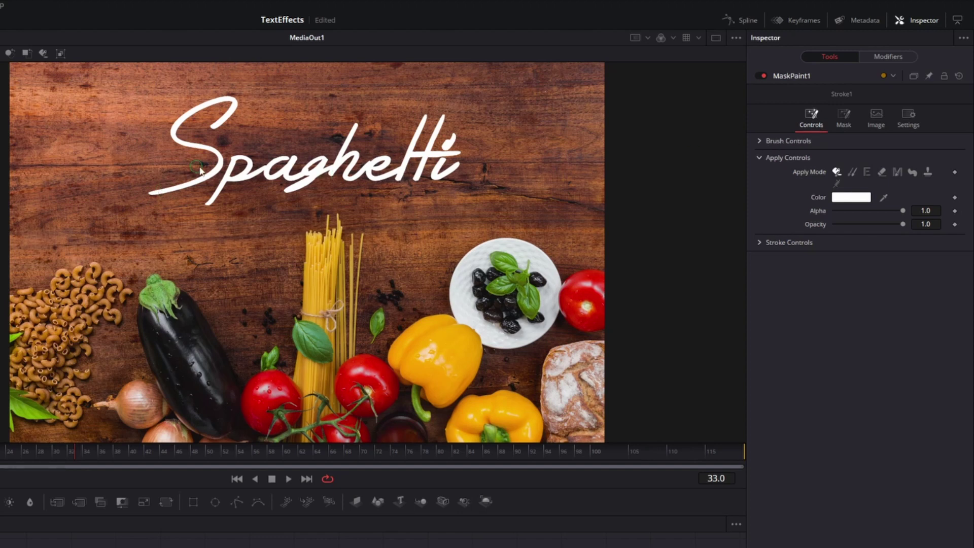
scroll(279, 140, "up", 4)
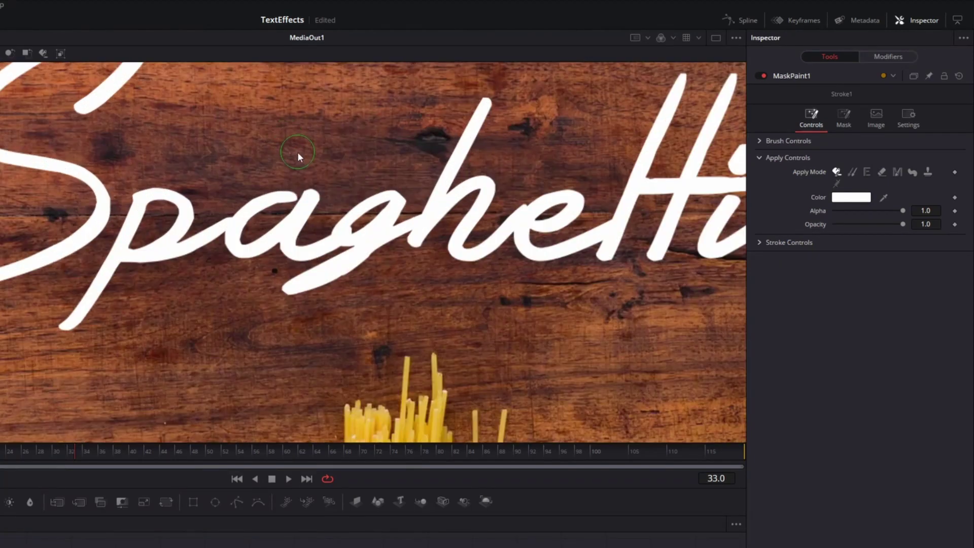
scroll(297, 152, "down", 4)
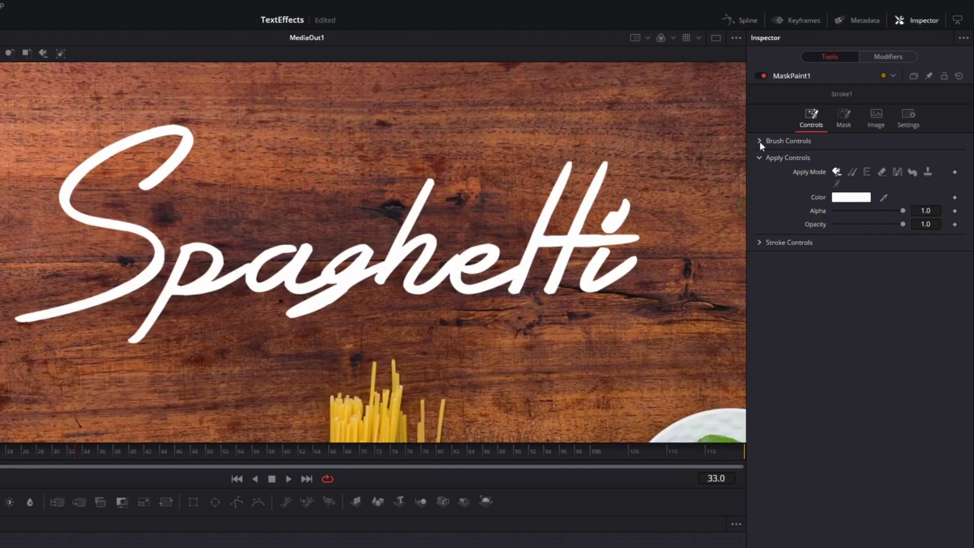
left_click(759, 141)
left_click_drag(848, 182, 856, 182)
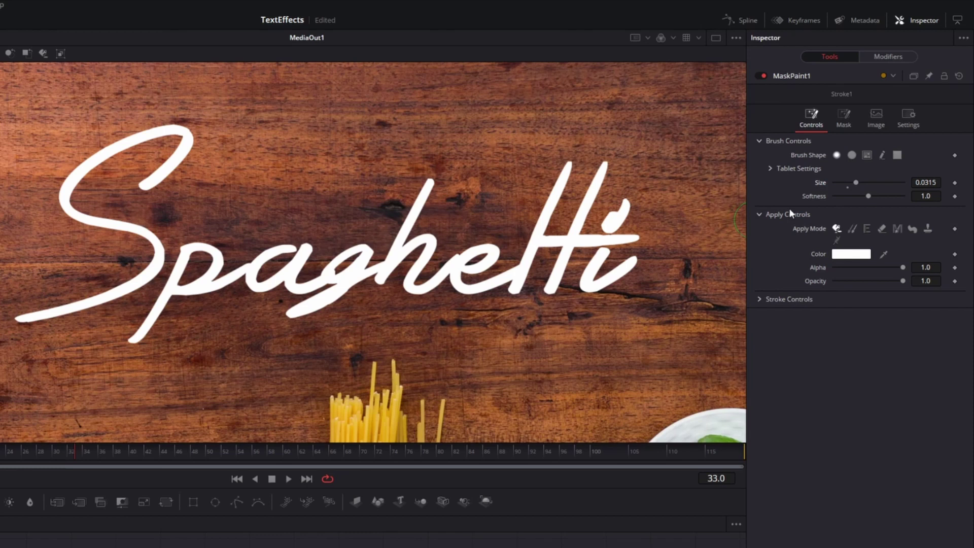
left_click_drag(856, 182, 852, 183)
left_click(837, 196)
Set the stroke animation to Write On
left_click(759, 299)
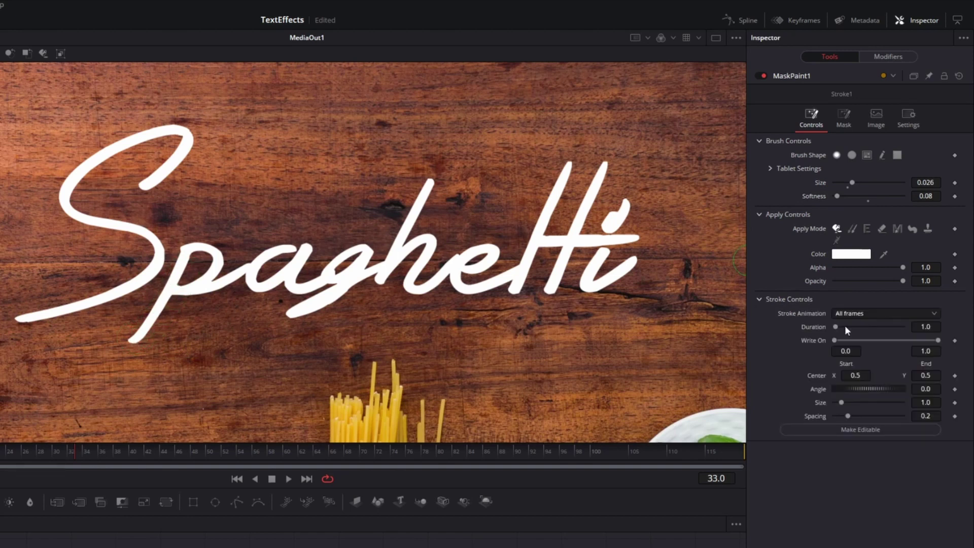
left_click(884, 315)
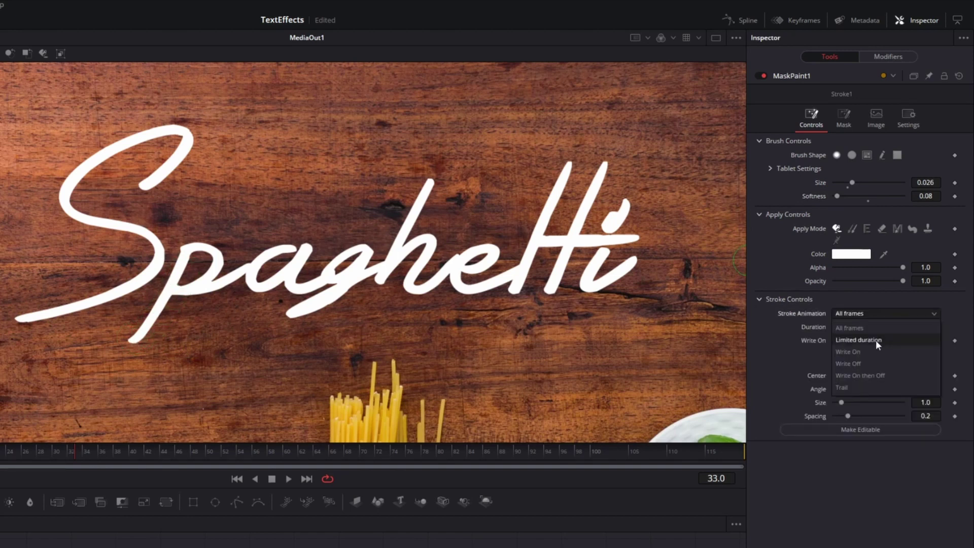
left_click(872, 354)
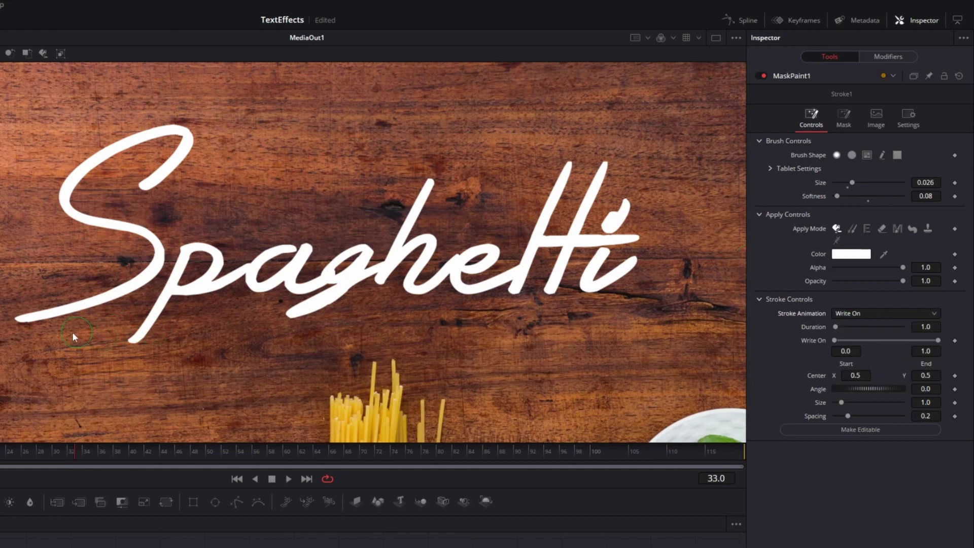
Paint a stroke along the Spaghetti lettering, turn off mask Invert, and play the write-on
mouse_move(12, 328)
left_mouse_down()
mouse_move(113, 294)
mouse_move(185, 133)
mouse_move(176, 254)
mouse_move(351, 250)
mouse_move(406, 219)
mouse_move(459, 256)
mouse_move(553, 187)
mouse_move(585, 243)
mouse_move(631, 251)
left_mouse_up()
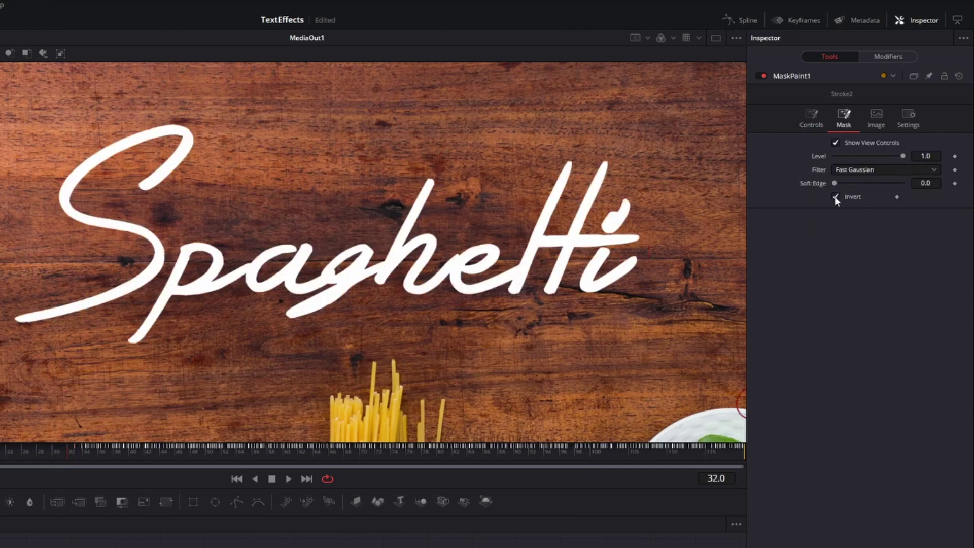
left_click(835, 196)
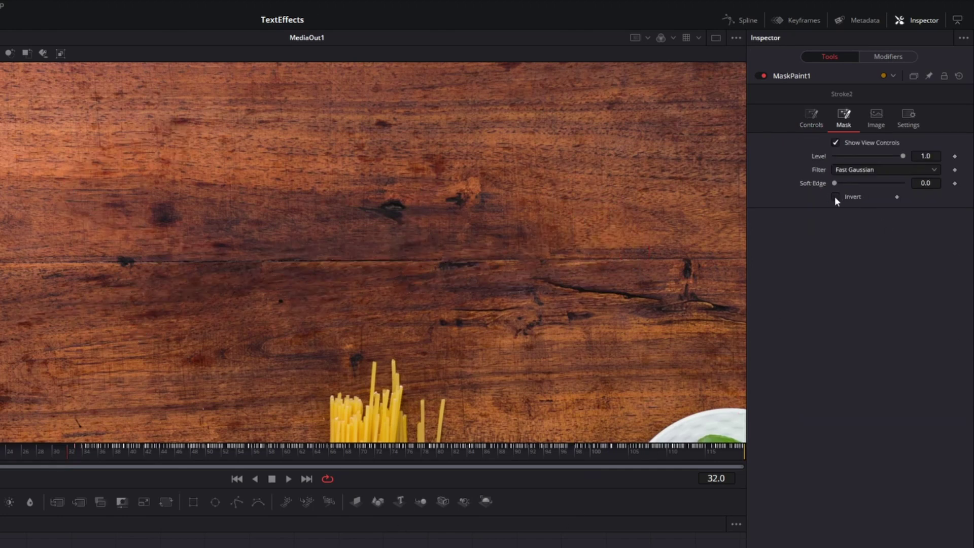
key("space")
Time-stretch the Stroke1 End keyframes inward so the write-on finishes within the clip, then replay
left_click(272, 479)
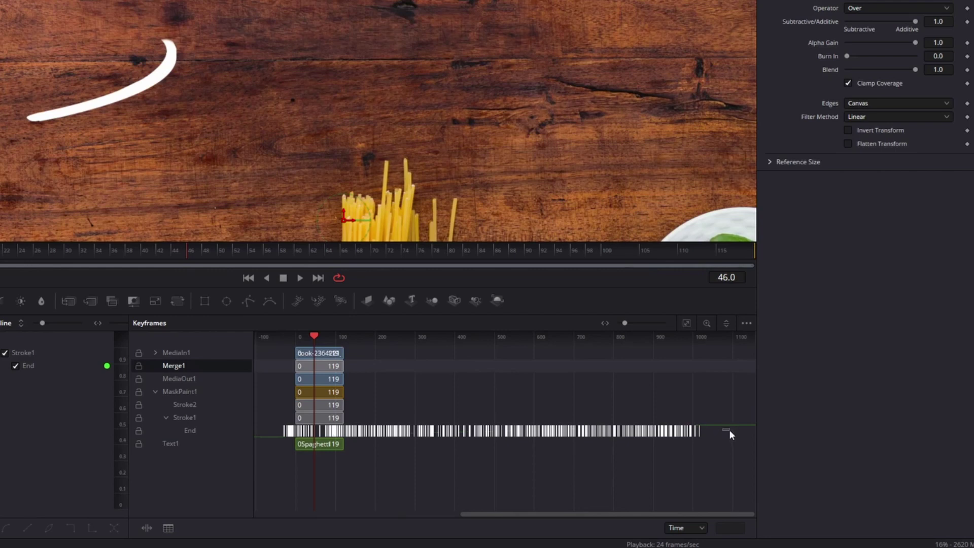
left_click_drag(695, 434, 272, 434)
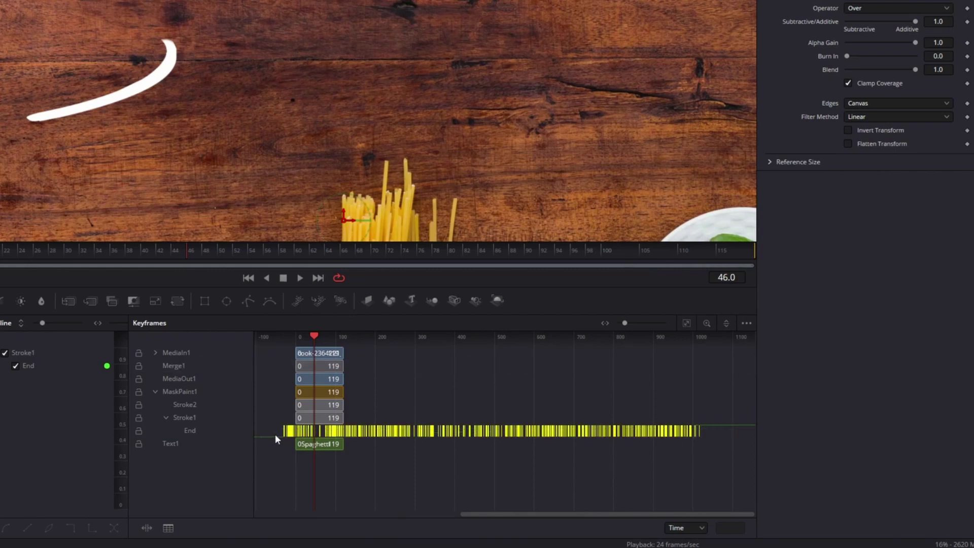
right_click(570, 434)
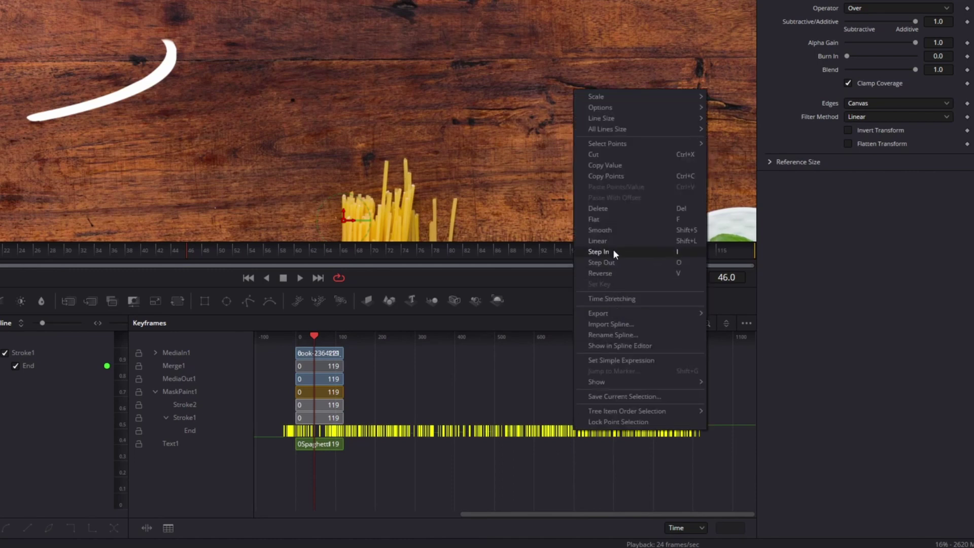
left_click(640, 298)
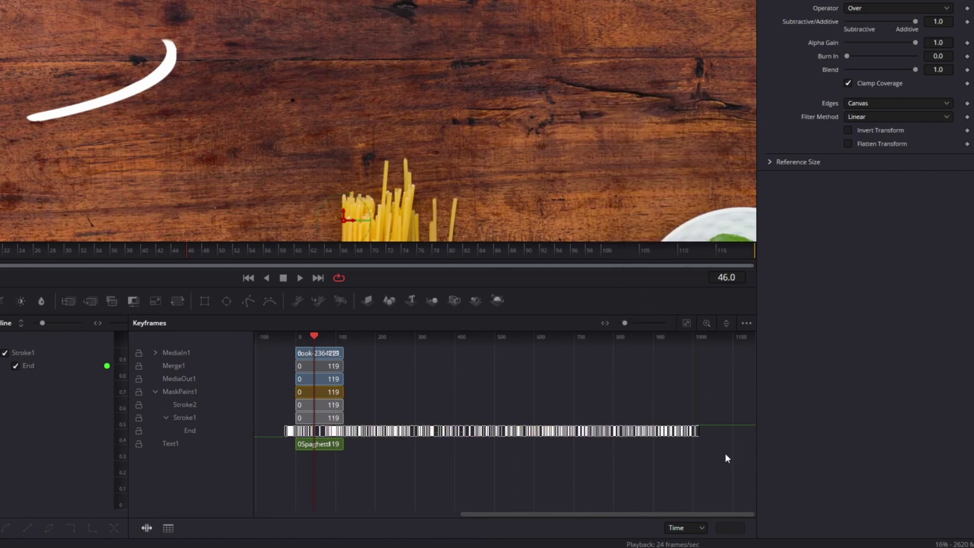
left_click_drag(695, 430, 344, 436)
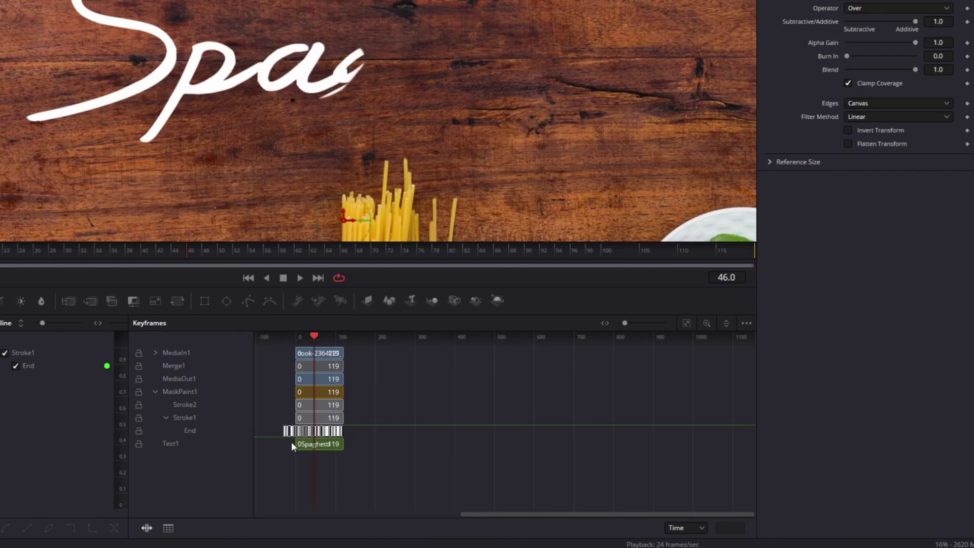
left_click_drag(281, 432, 294, 431)
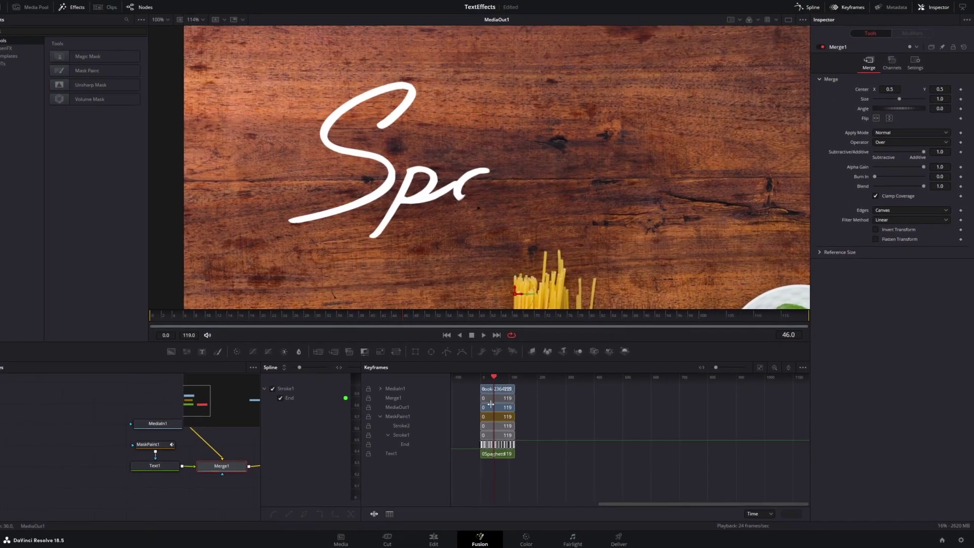
key("space")
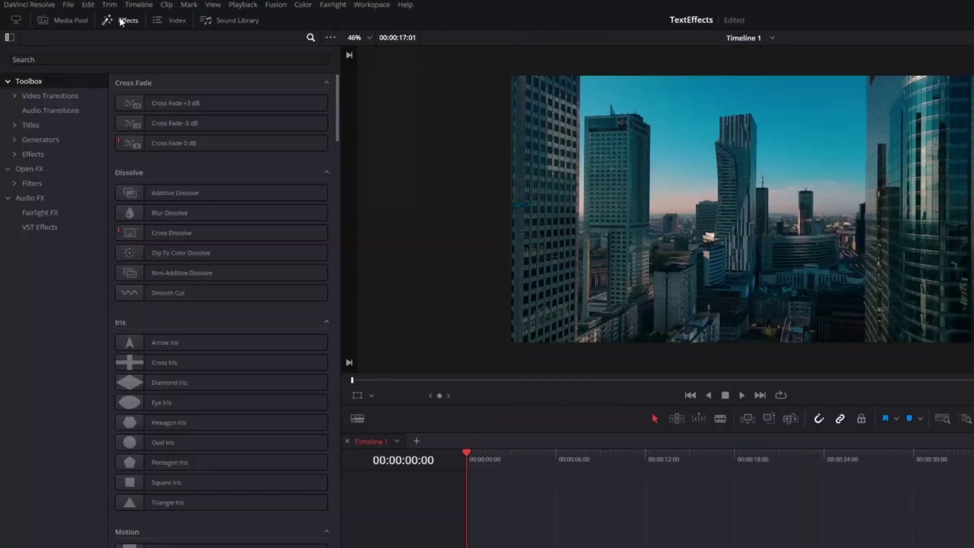
Place a Text+ title on V2 stretched to the skyscraper clip's length
left_click(33, 127)
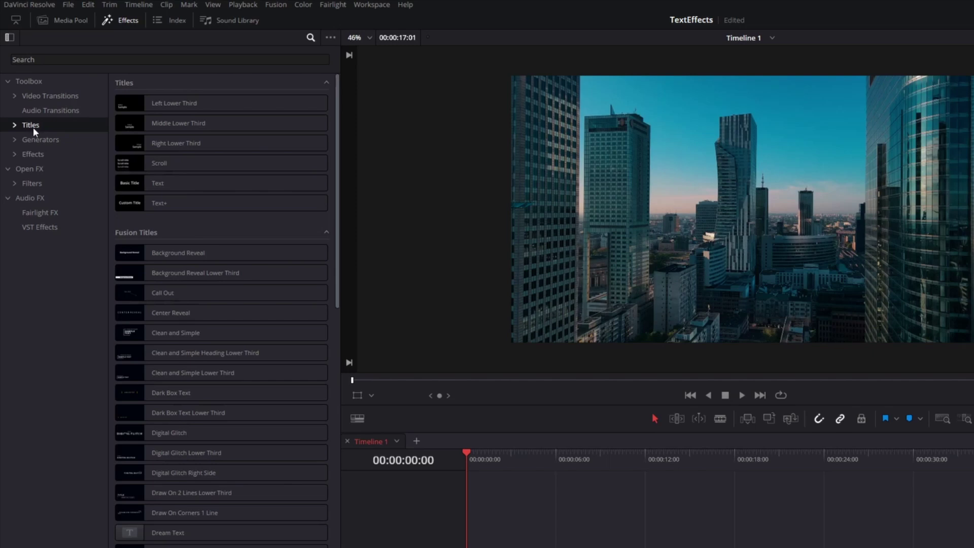
left_click_drag(152, 201, 485, 524)
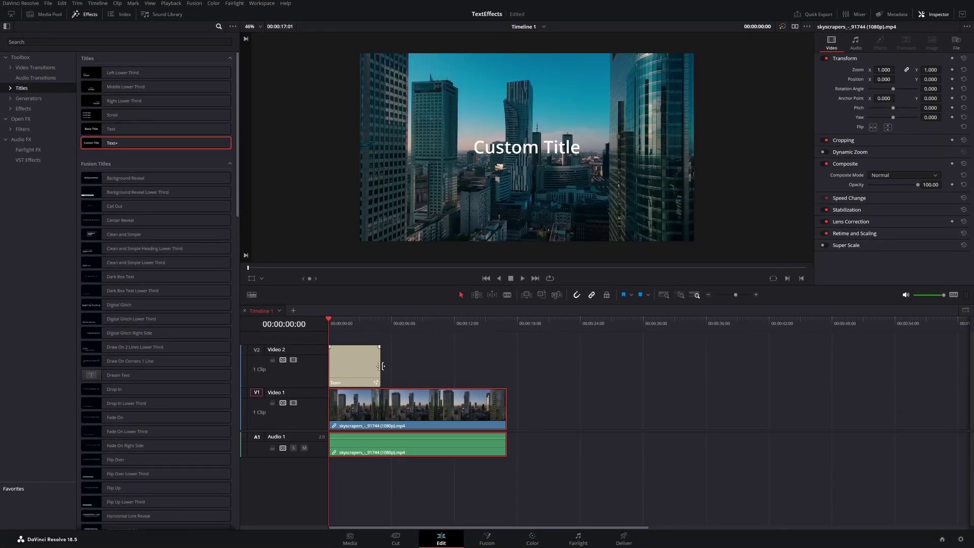
left_click_drag(382, 366, 506, 366)
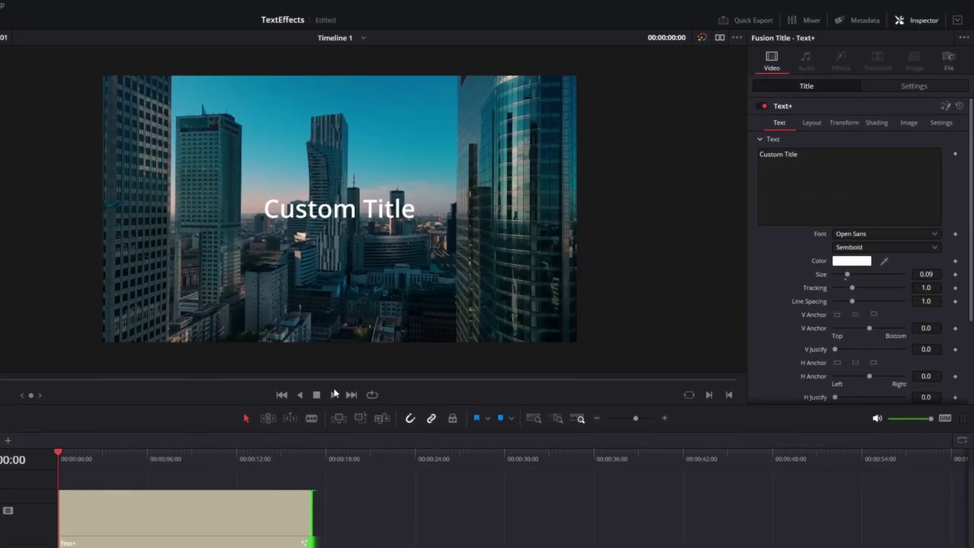
Change the title text to City Center and set its font to Lucida Console
left_click(826, 159)
key("ctrl+a")
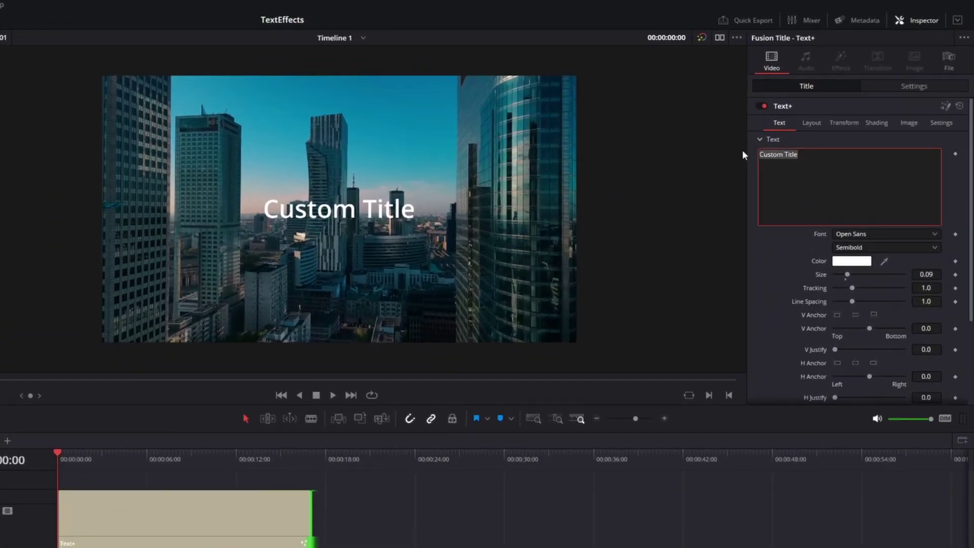
type("City Center")
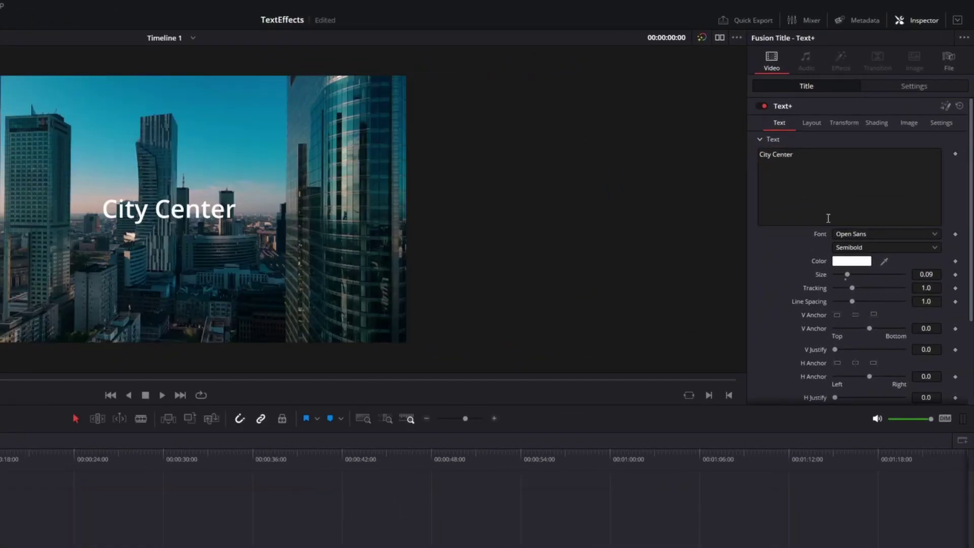
left_click(866, 232)
scroll(860, 451, "down", 5)
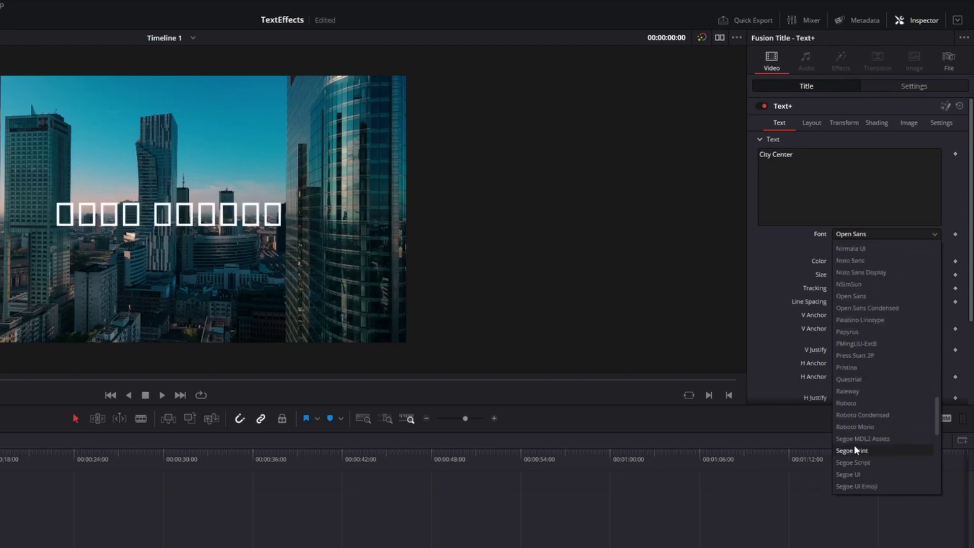
scroll(847, 305, "up", 20)
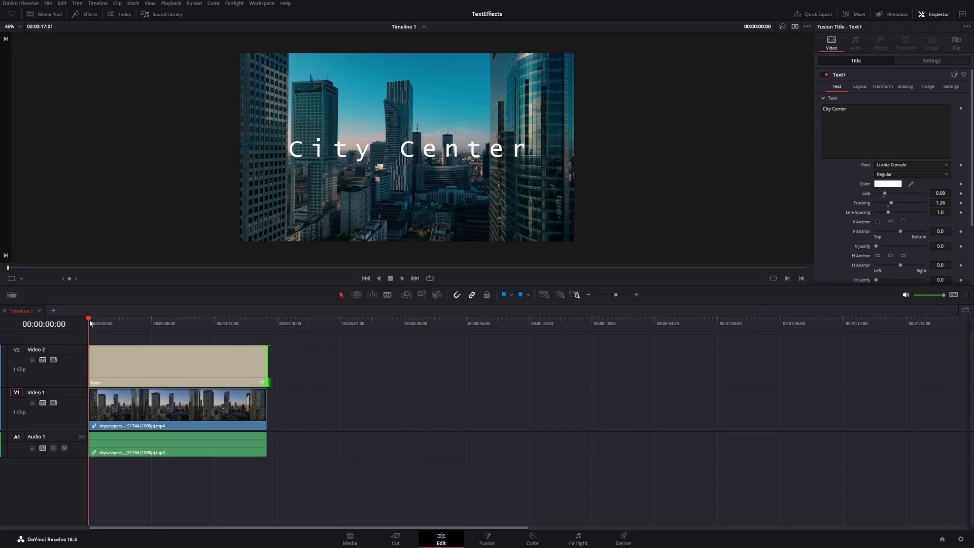
left_click_drag(94, 321, 111, 323)
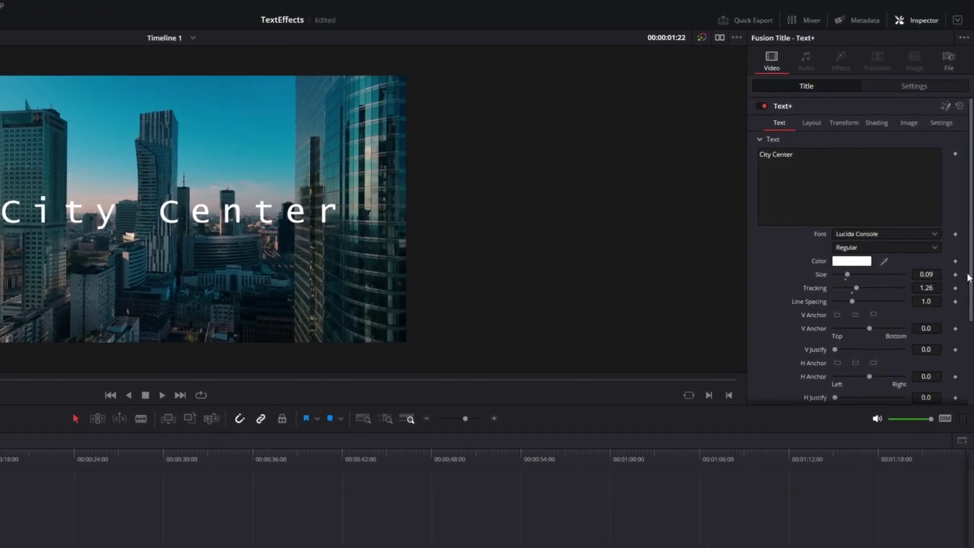
Set the title's Write On End to 0 and keyframe it at 00:00:01:22
scroll(972, 200, "down", 2)
scroll(972, 286, "down", 4)
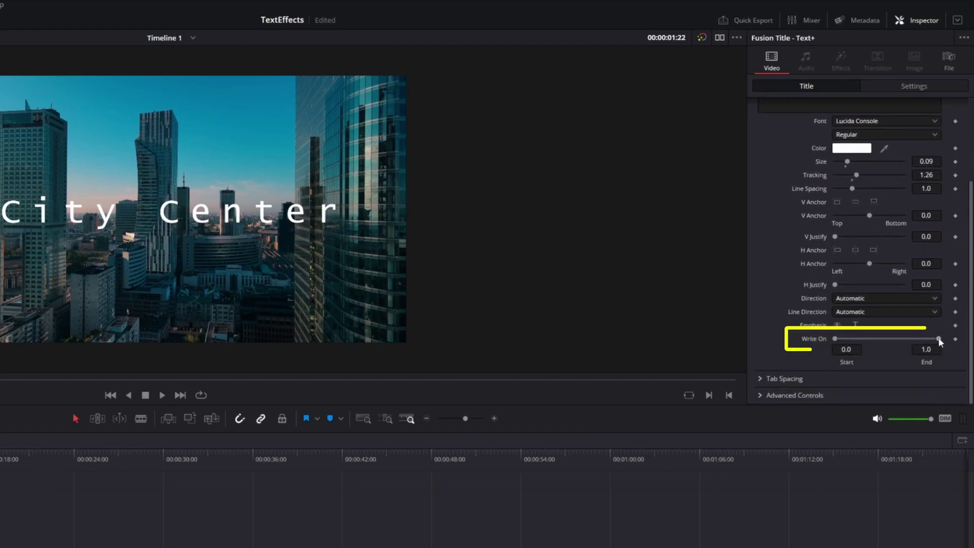
left_click_drag(938, 338, 836, 343)
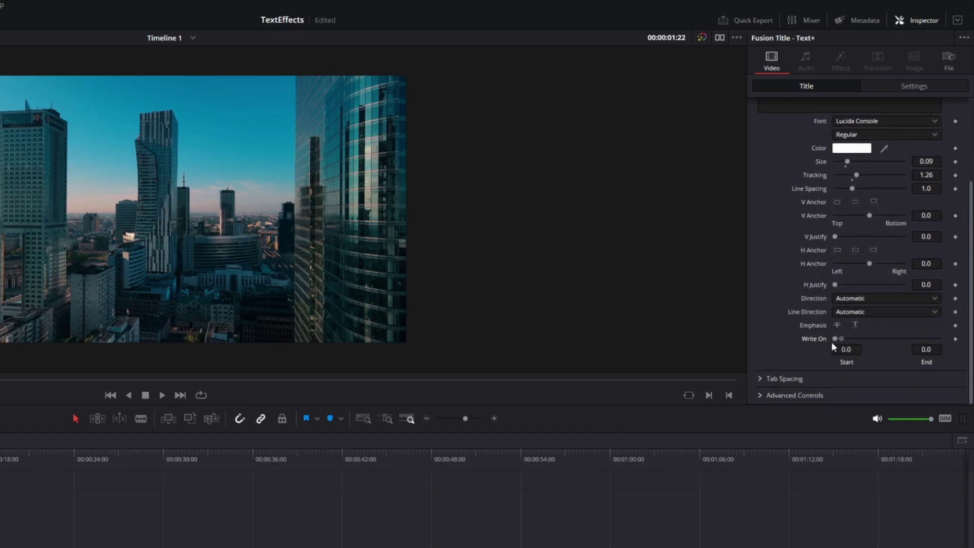
left_click(956, 339)
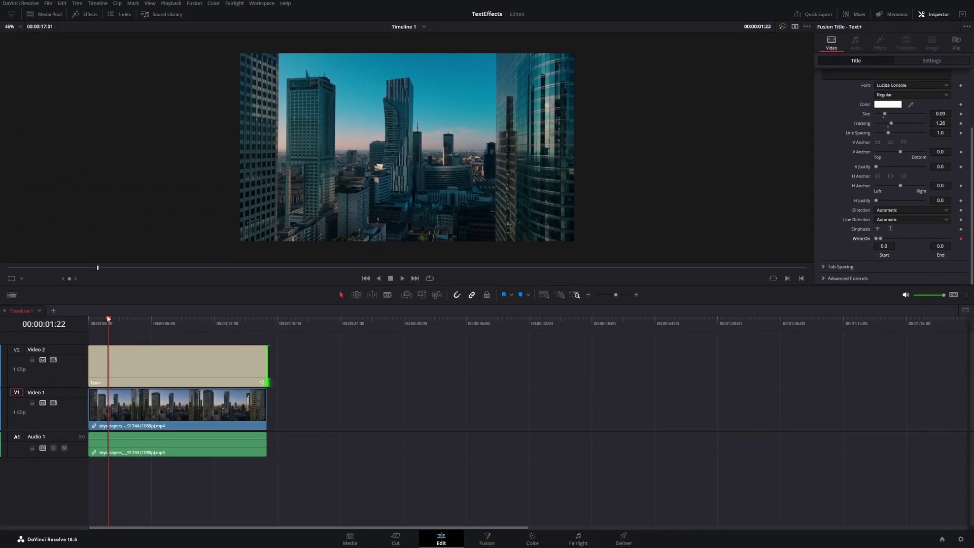
At 00:00:03:15 set Write On End to 1.0, then play the reveal from the start
left_click_drag(108, 319, 121, 320)
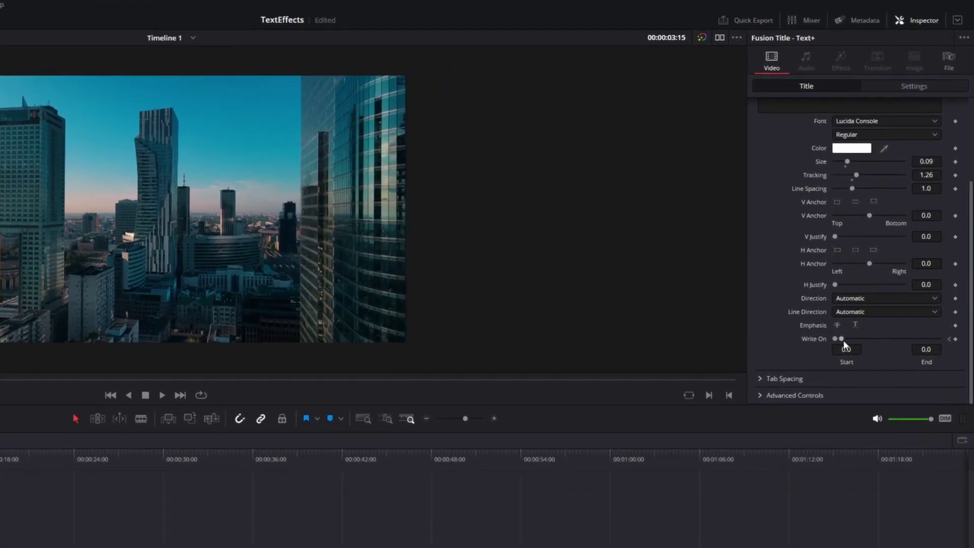
left_click_drag(881, 238, 887, 239)
left_click_drag(851, 340, 939, 344)
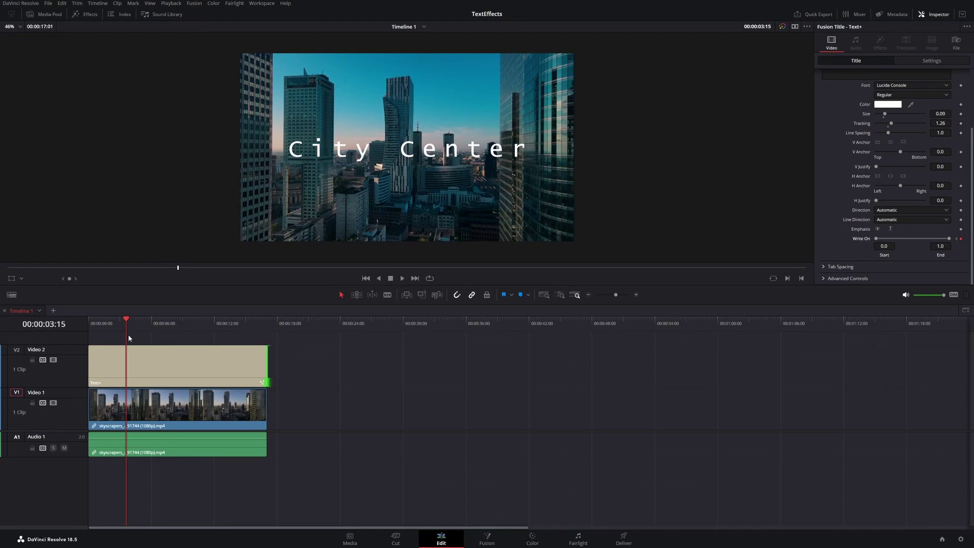
left_click(89, 320)
key("space")
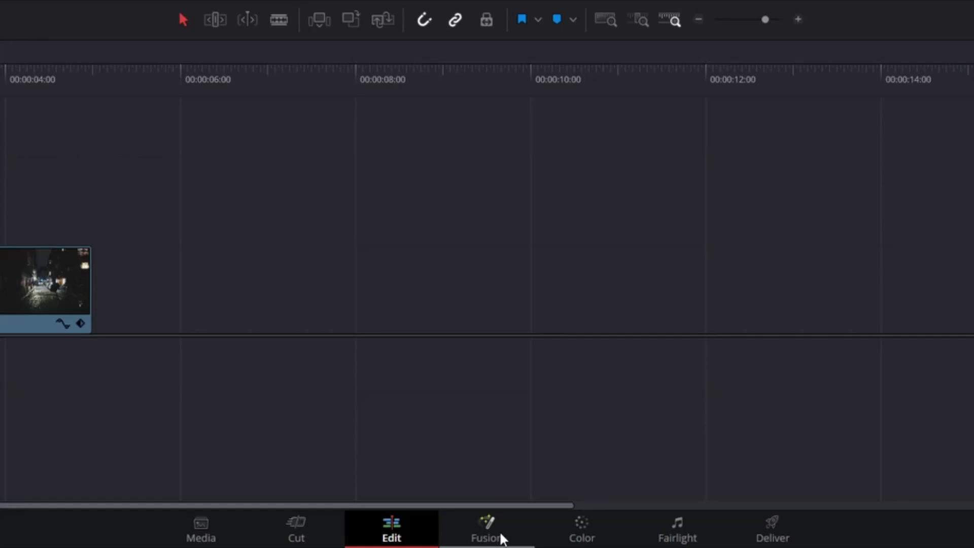
On the Fusion page, add a Text+ node reading 'Neon Text'
left_click(502, 537)
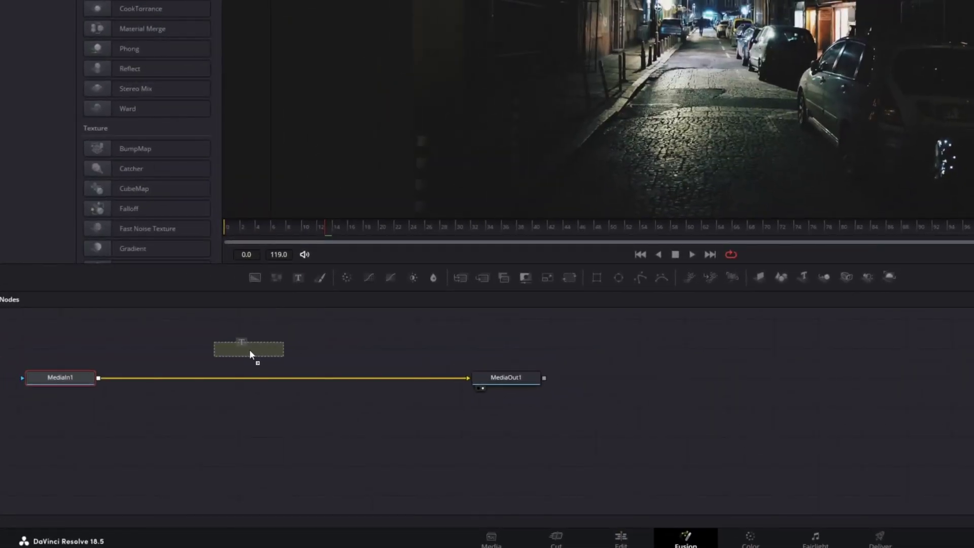
left_click_drag(250, 350, 249, 350)
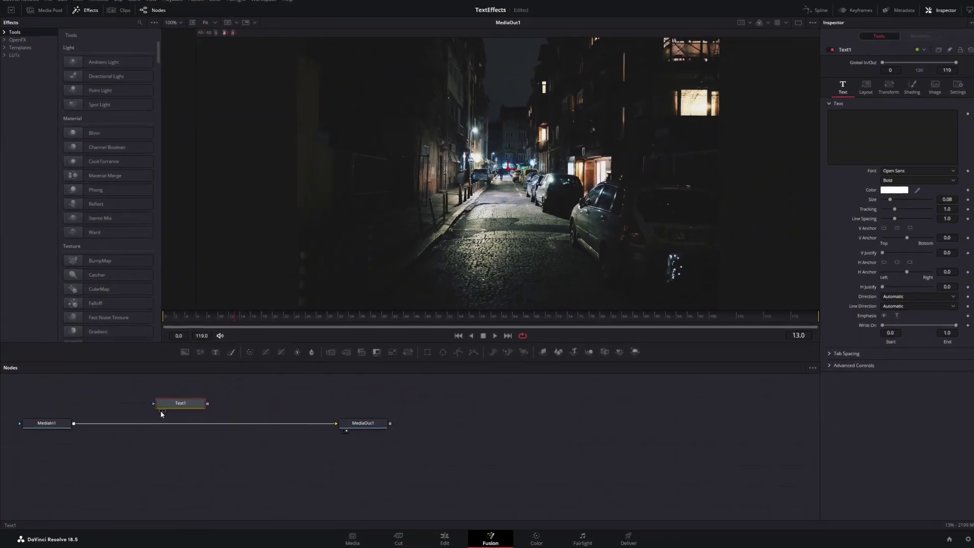
left_click(868, 132)
type("Neon ")
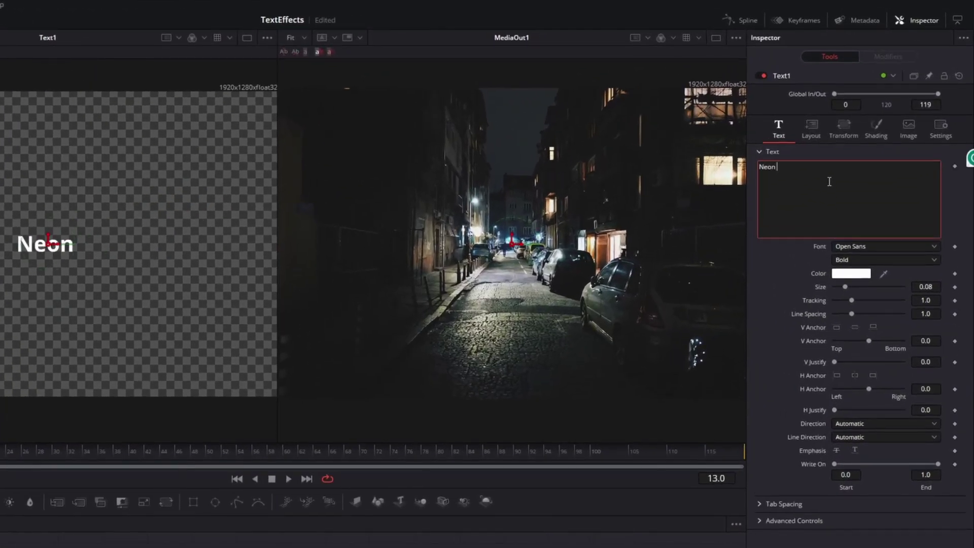
type("Text")
Set the text to Silent Reaction font, size 0.1693, coloured black
left_click(885, 246)
scroll(863, 380, "down", 5)
left_click(851, 426)
left_click_drag(845, 286, 857, 287)
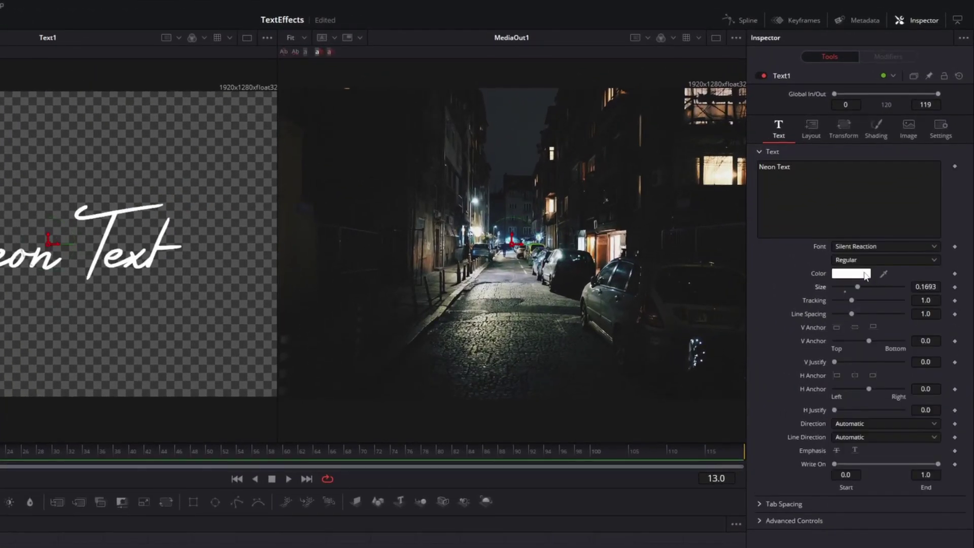
left_click(854, 274)
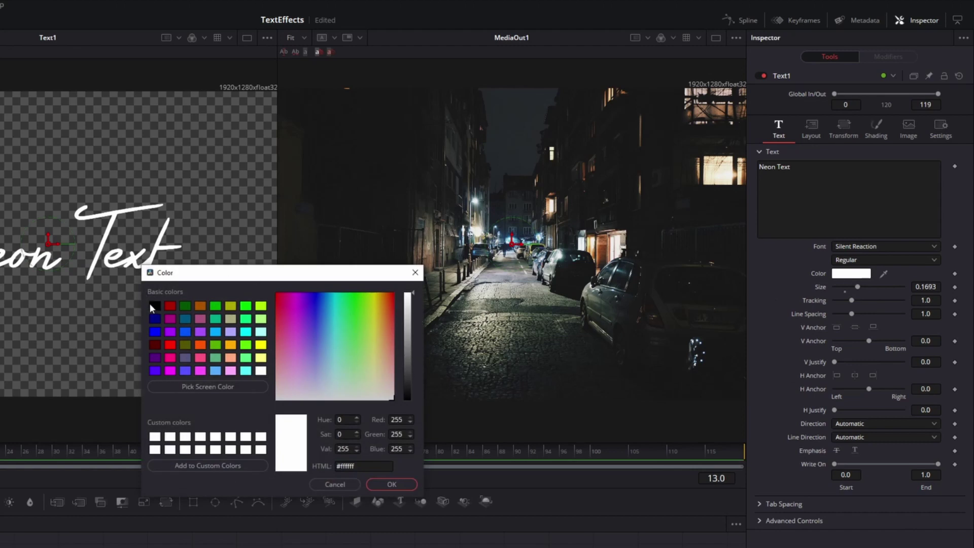
left_click(156, 307)
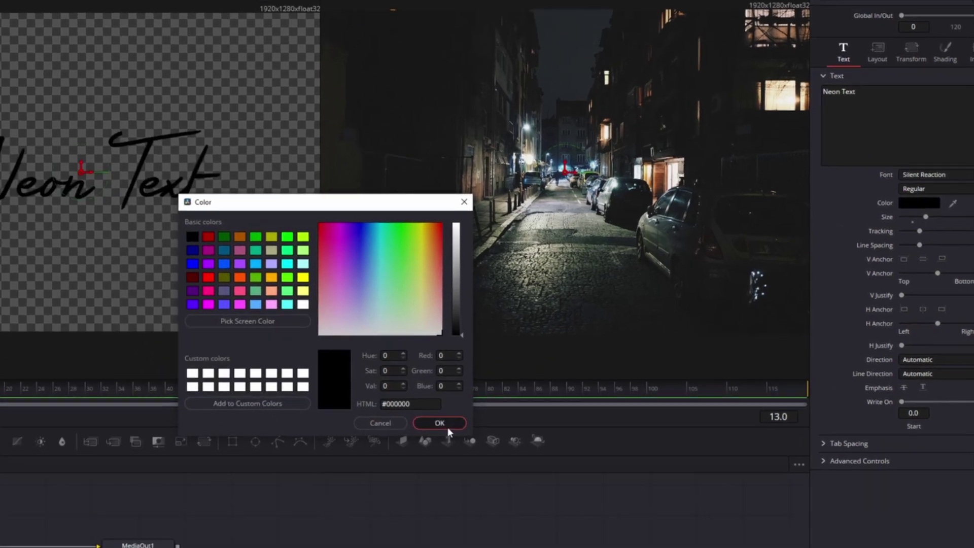
left_click(400, 487)
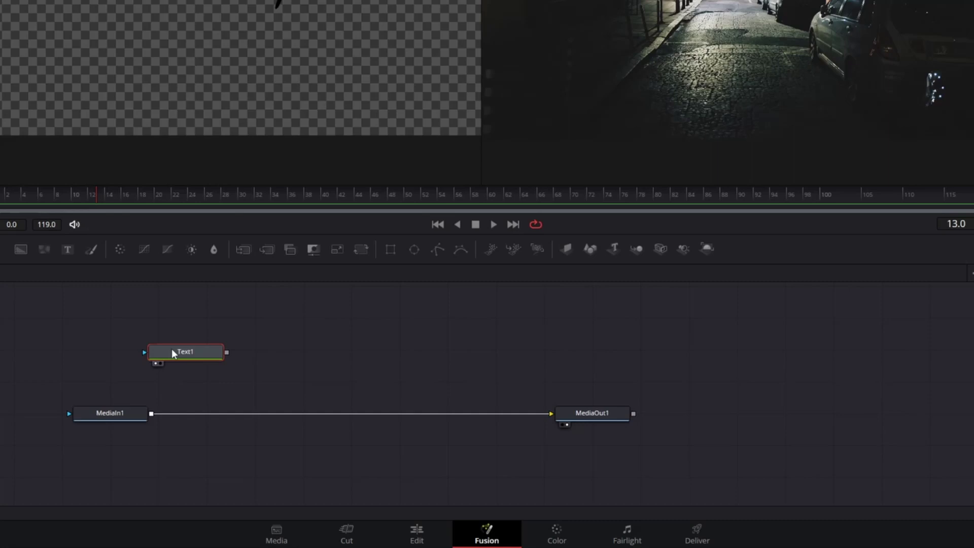
Duplicate the Text1 node as Text1_1 and merge it into the chain via Merge2
left_click_drag(218, 350, 153, 415)
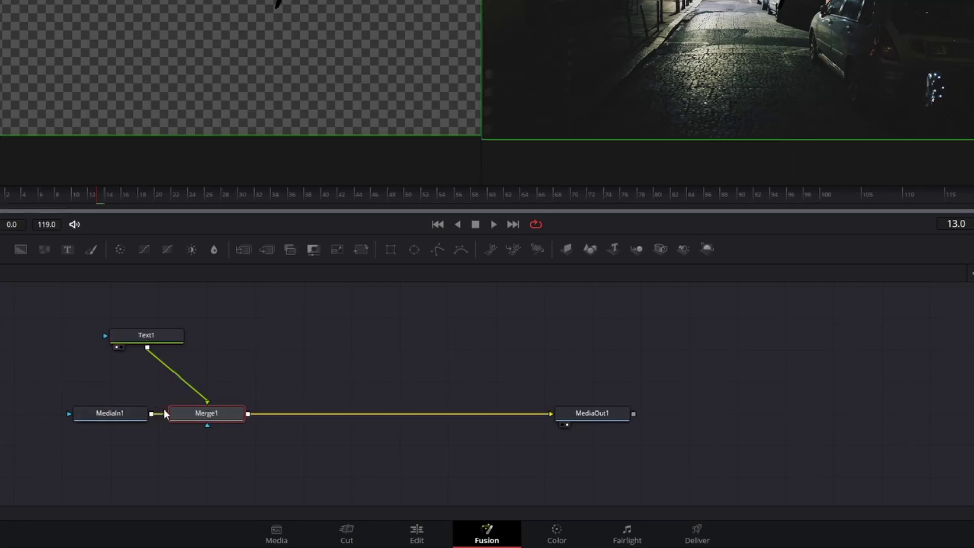
left_click(148, 339)
right_click(148, 336)
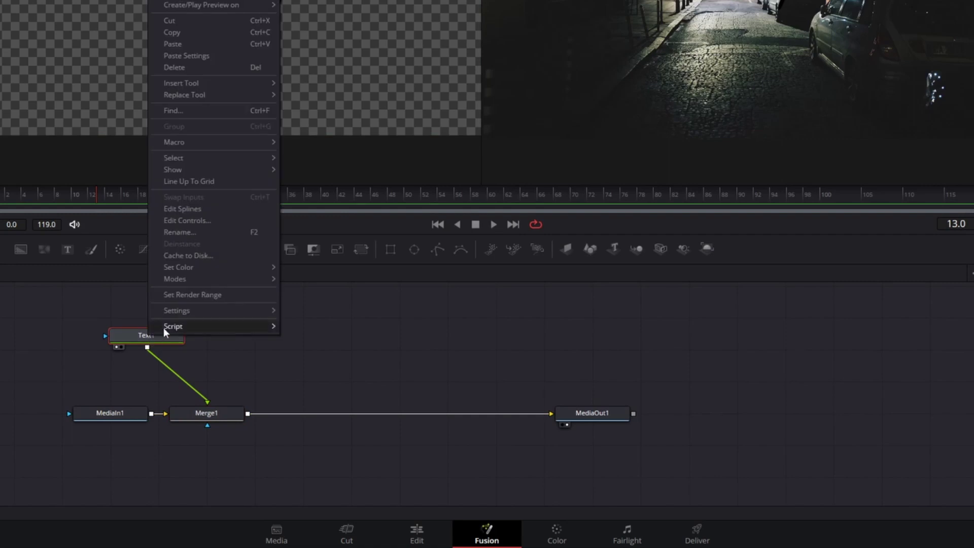
left_click(200, 35)
right_click(241, 332)
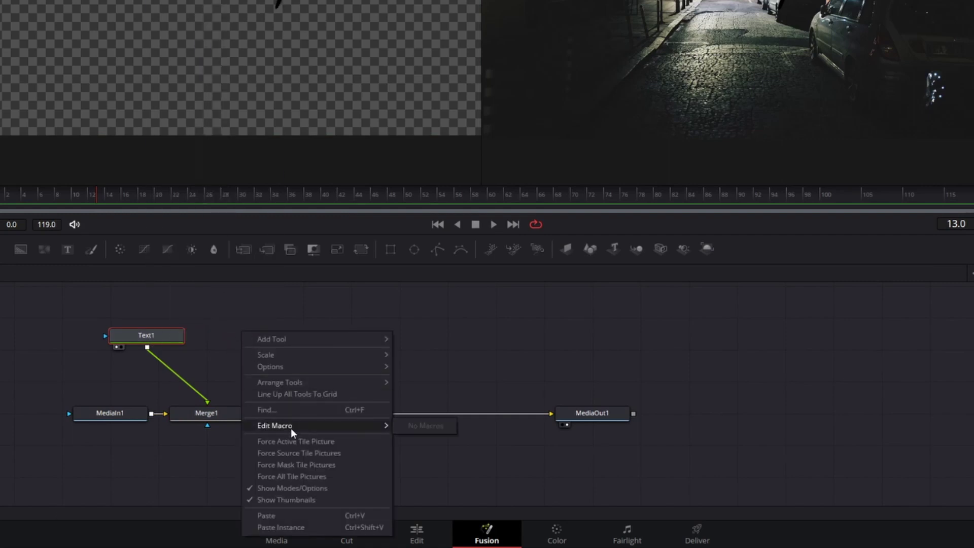
left_click(302, 517)
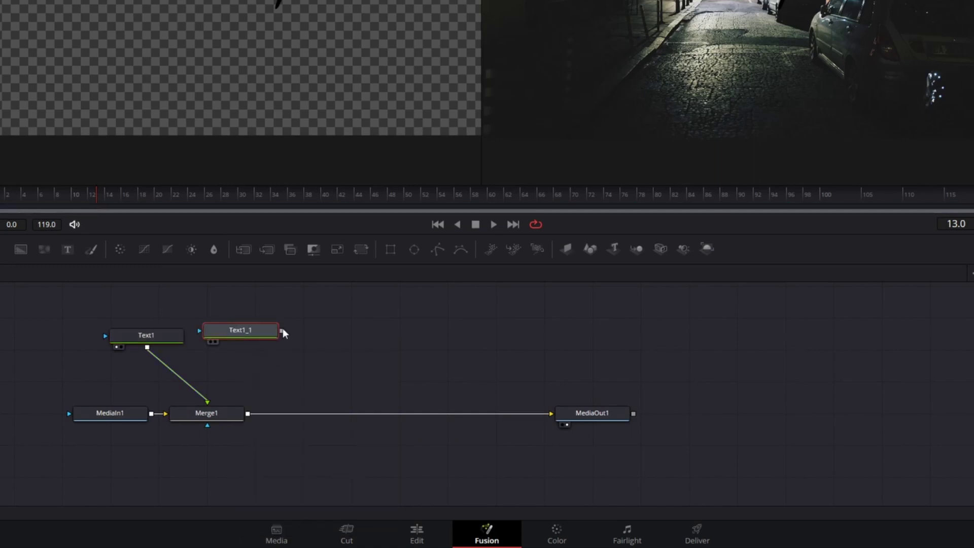
left_click_drag(282, 330, 248, 413)
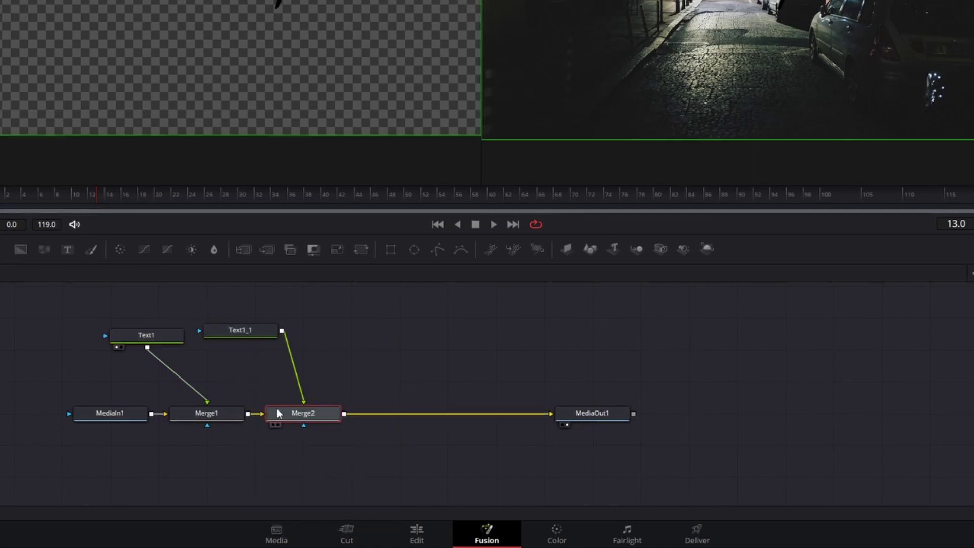
left_click(243, 333)
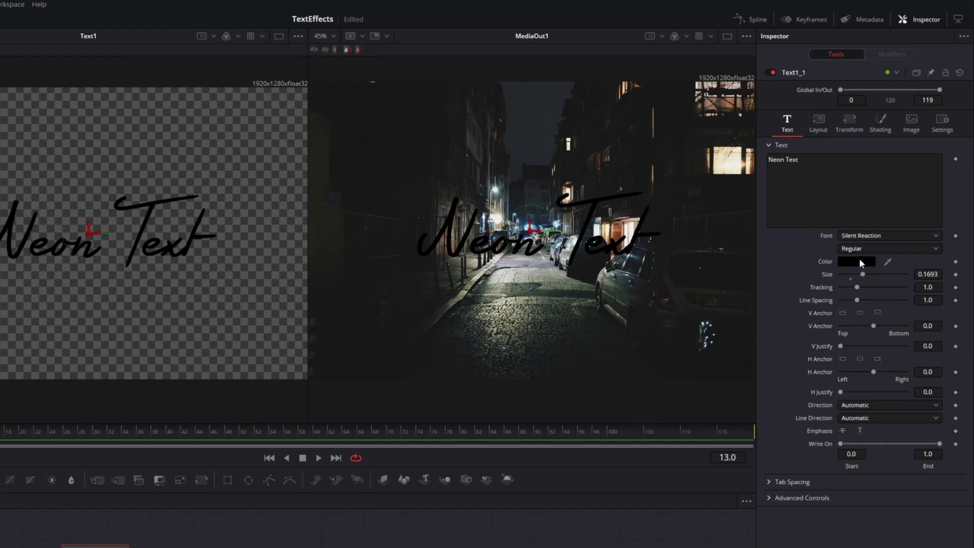
Recolour Text1_1's Neon Text a light cyan-blue (#00aaff)
left_click(851, 273)
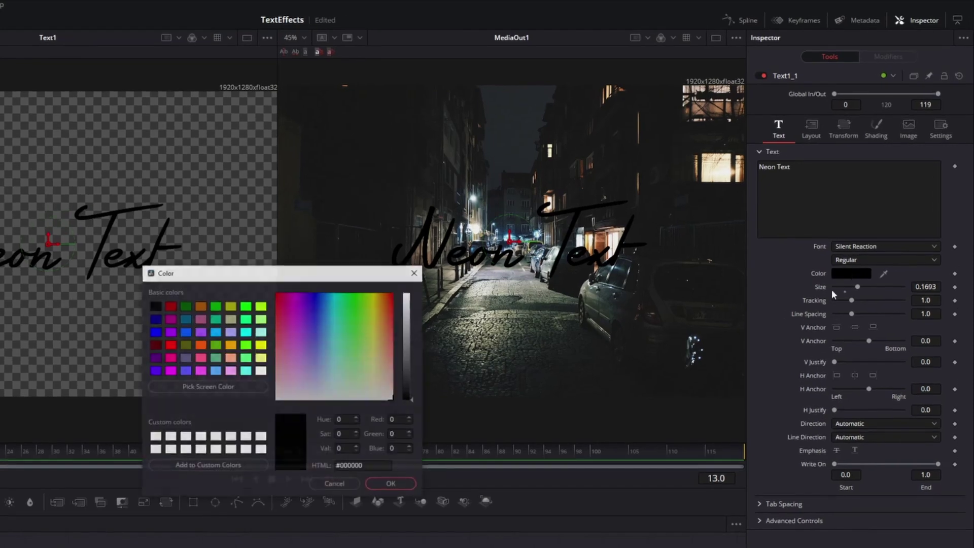
left_click(246, 332)
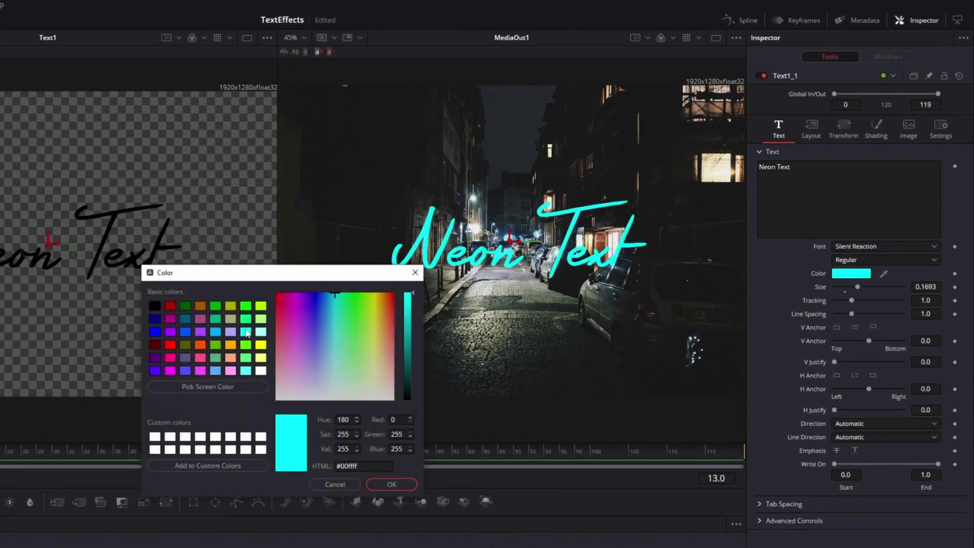
left_click(215, 332)
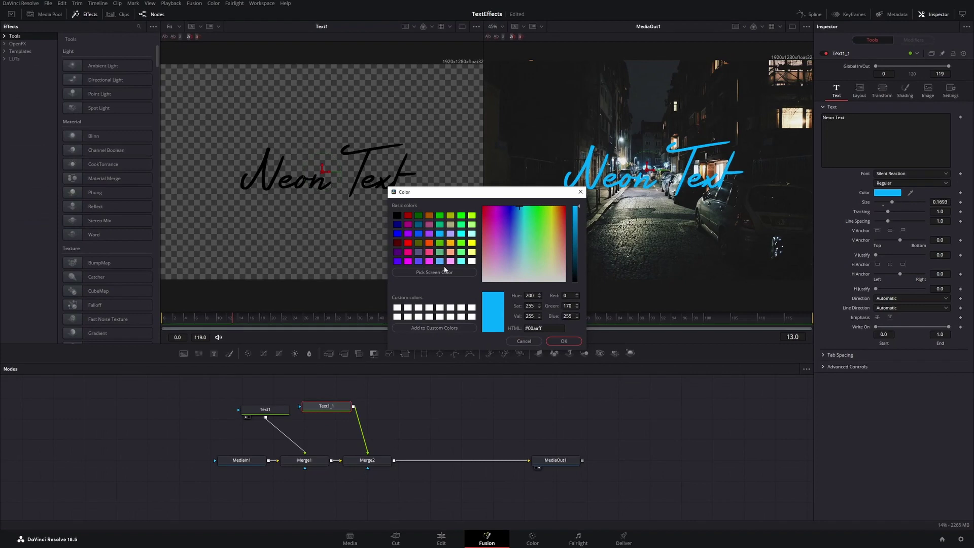
left_click(439, 261)
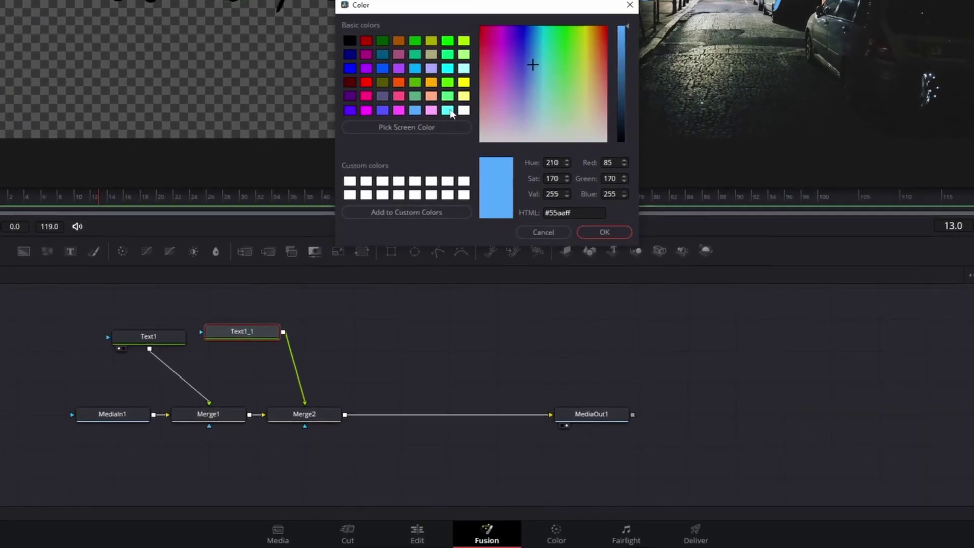
left_click(564, 341)
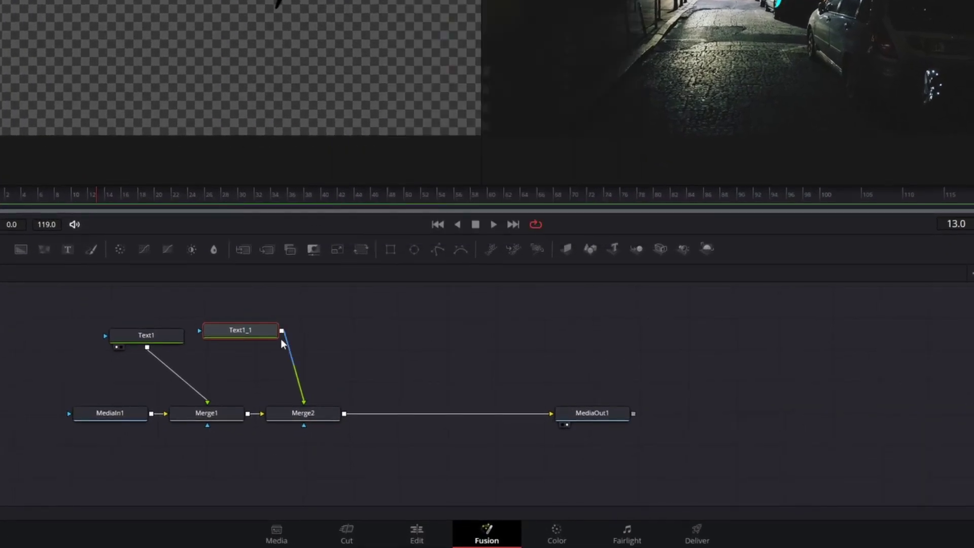
Add two Glow nodes after Text1_1, widening Glow2's size to about 60
left_click_drag(257, 330, 309, 315)
key("shift+space")
type("Glow")
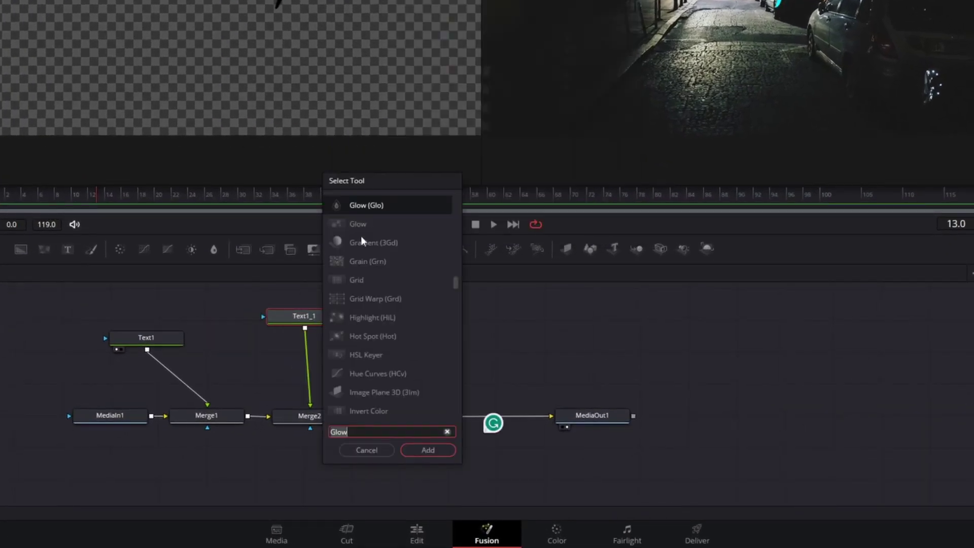
key("Return")
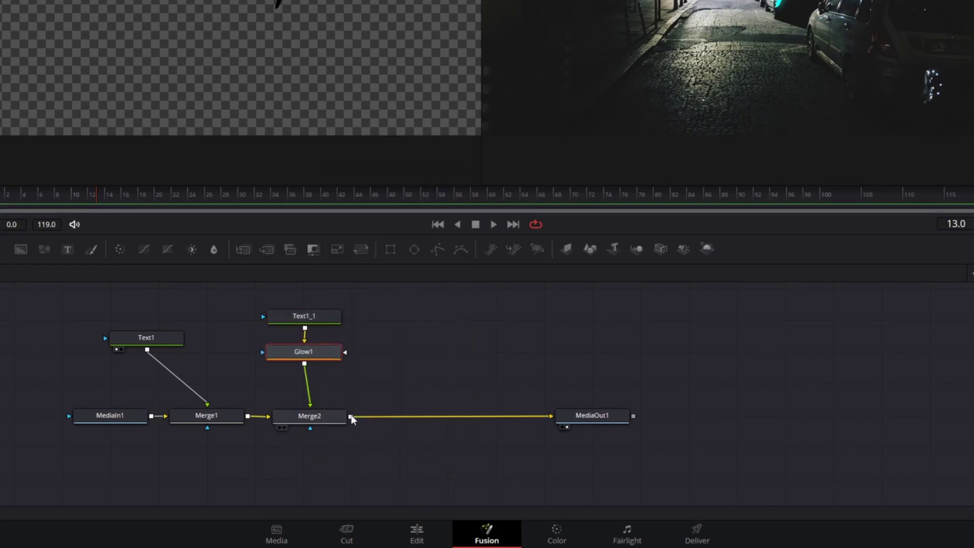
key("shift+space")
left_click(427, 450)
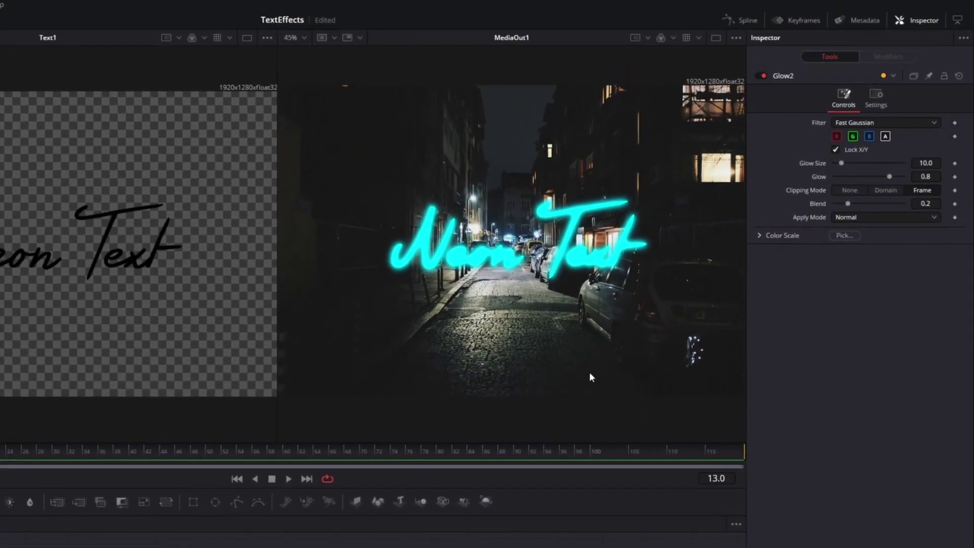
left_click_drag(842, 163, 888, 164)
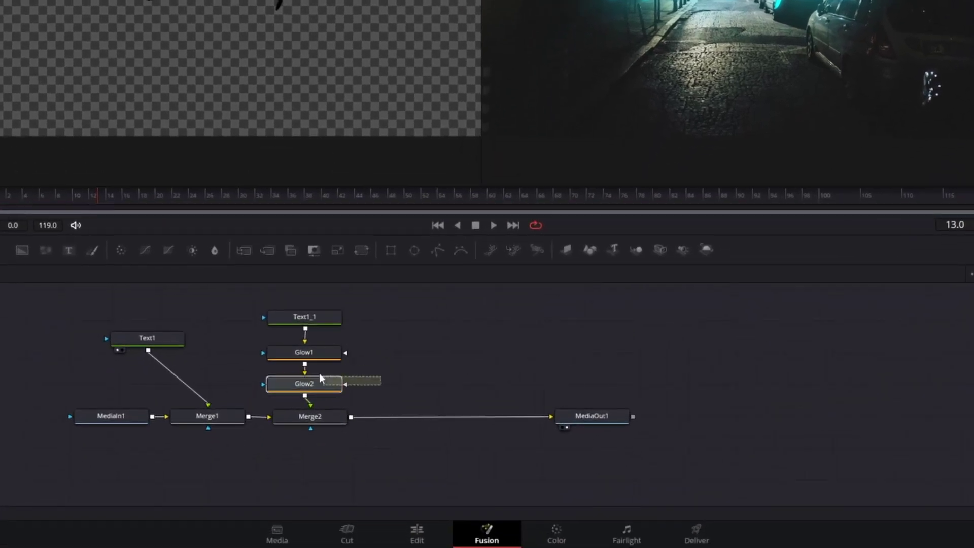
Add a third Glow after Glow2 with size 200 and glow lowered to 0.591
left_click_drag(381, 384, 267, 314)
left_click_drag(295, 386, 295, 350)
left_click(419, 375)
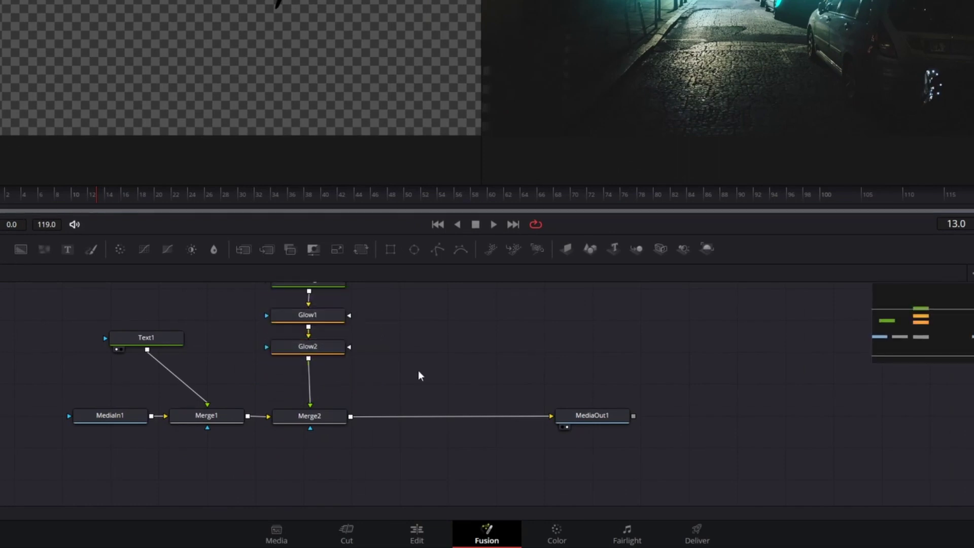
left_click(328, 354)
key("shift+space")
type("Glow")
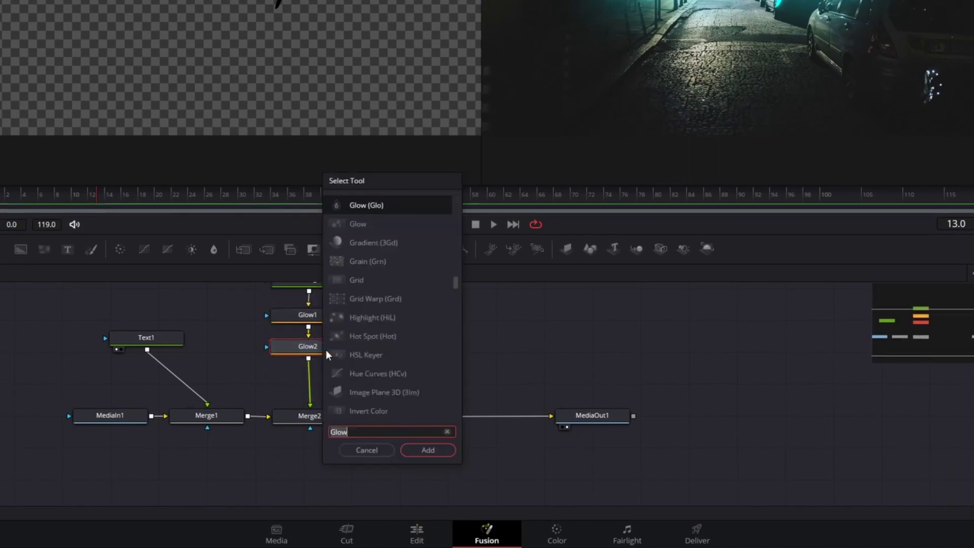
left_click(426, 450)
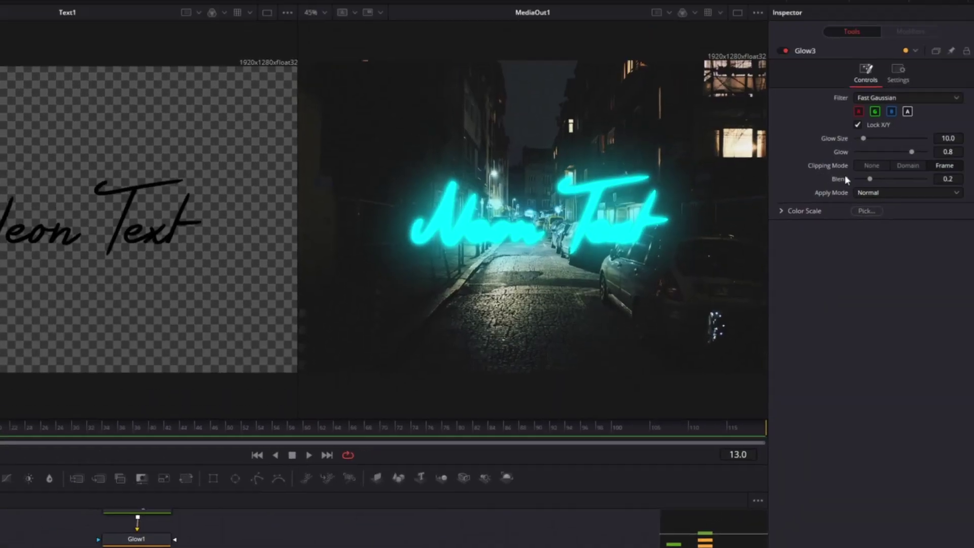
left_click_drag(863, 138, 923, 139)
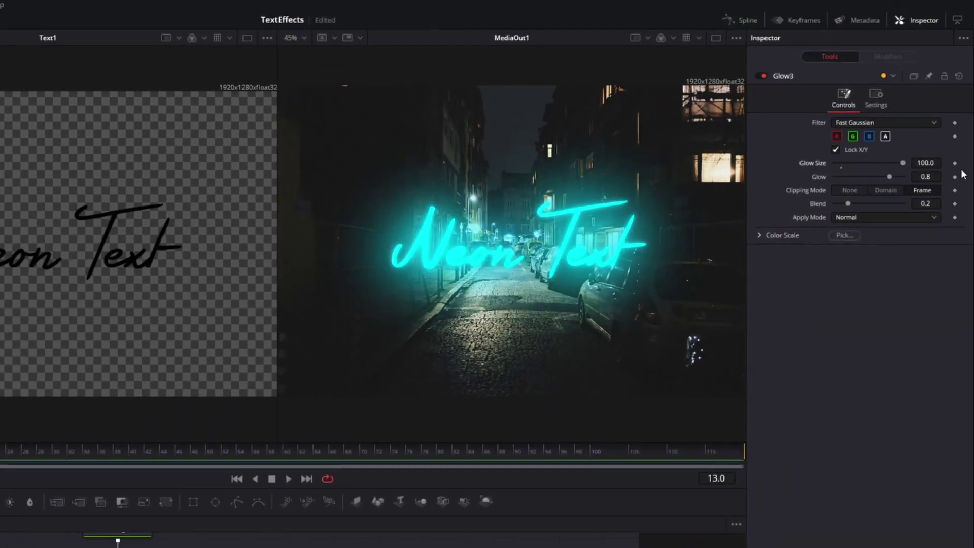
left_click(925, 162)
type("200")
key("Tab")
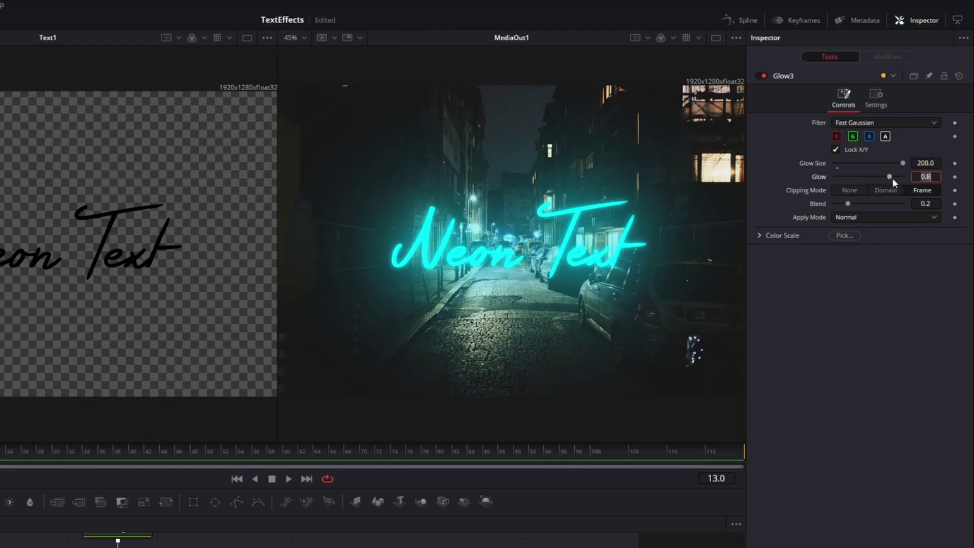
mouse_move(889, 177)
left_mouse_down()
mouse_move(838, 189)
mouse_move(875, 183)
left_mouse_up()
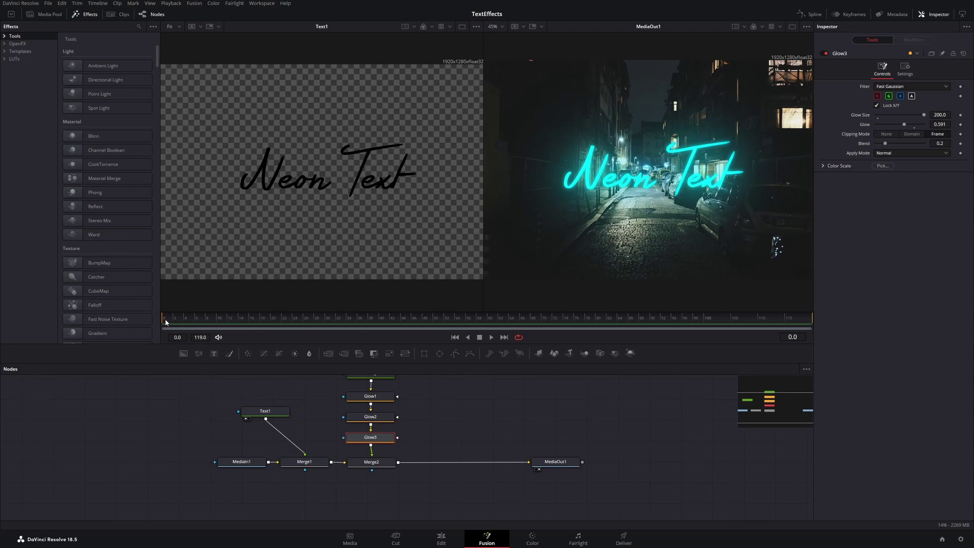
Keyframe Merge2's Blend between 0 and 1 over the first frames, then play the flicker
left_click(380, 464)
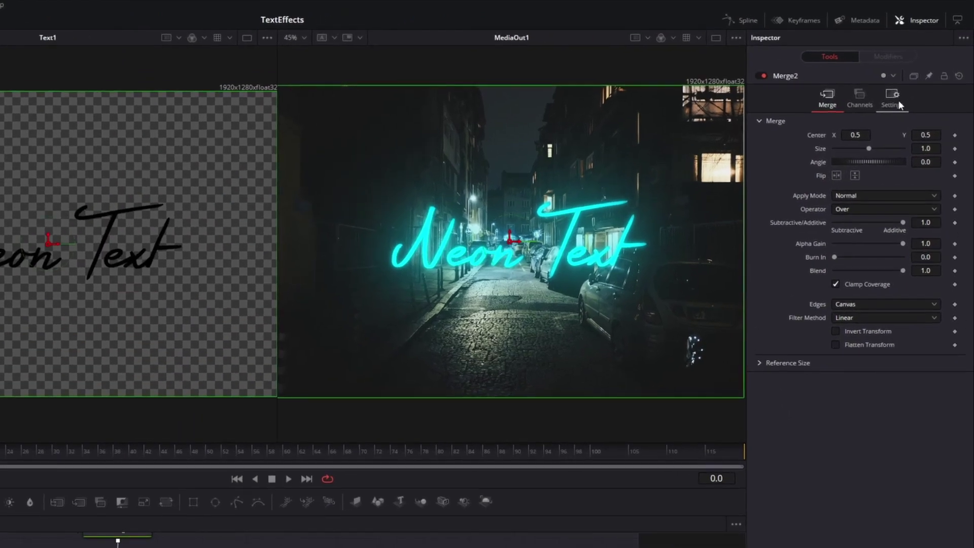
left_click(898, 102)
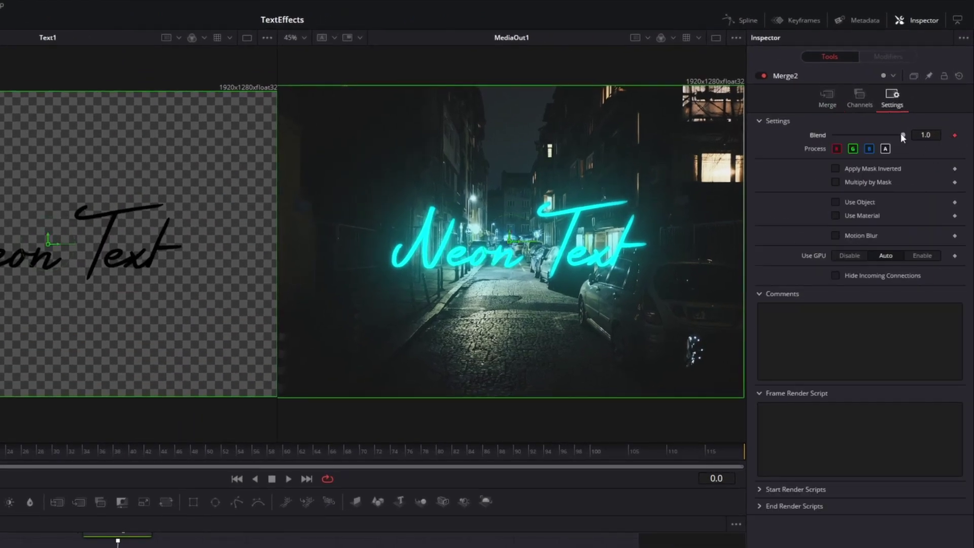
left_click_drag(902, 136, 823, 132)
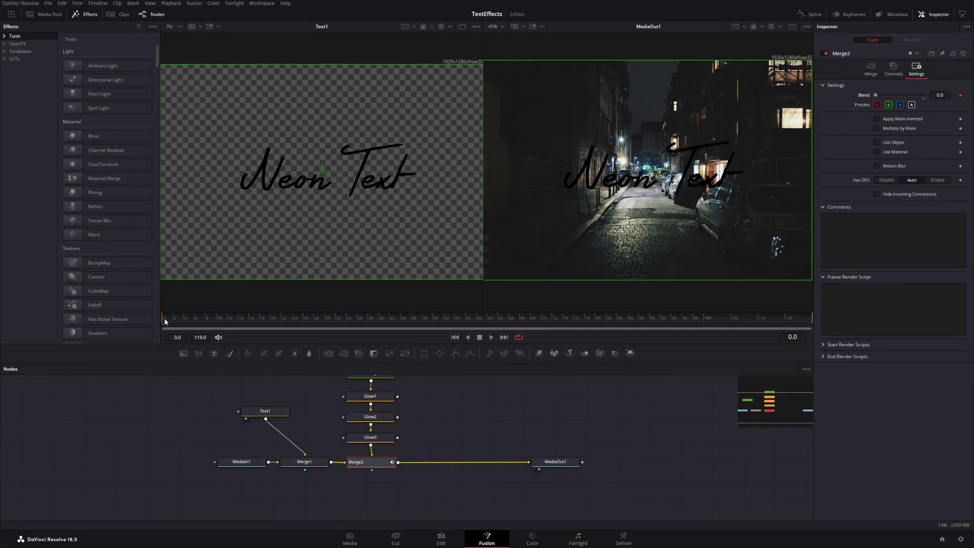
left_click(180, 317)
left_click_drag(875, 94, 924, 95)
key("Right")
key("Right")
key("Right")
key("Right")
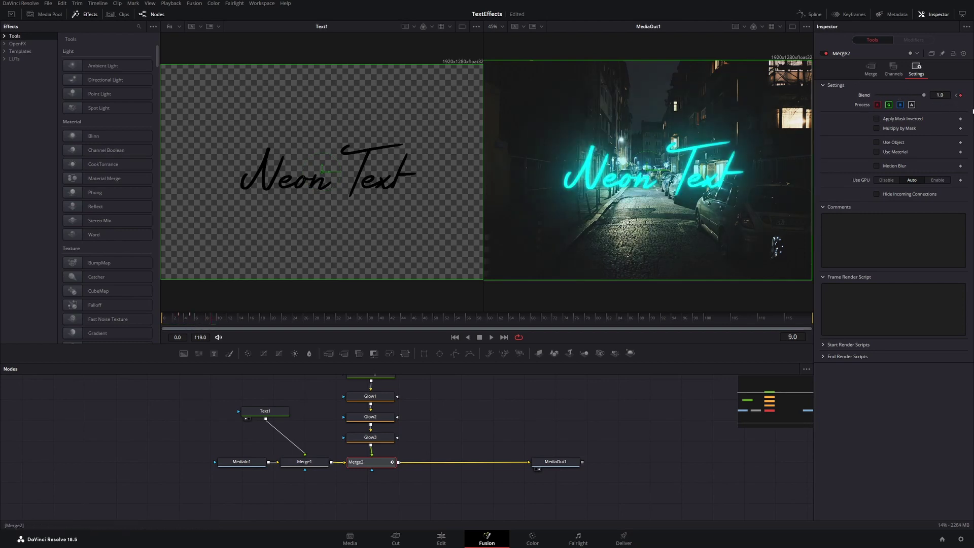
left_click(491, 337)
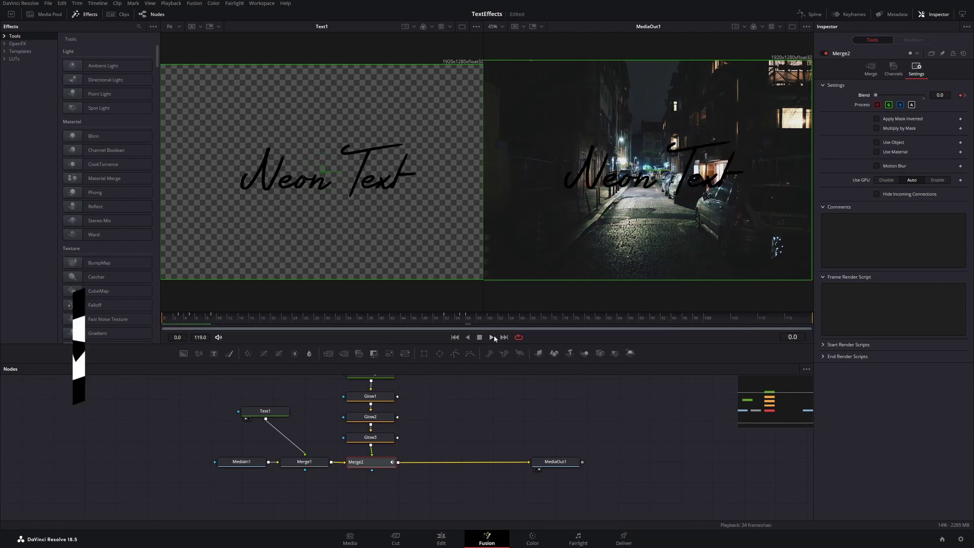
left_click(492, 337)
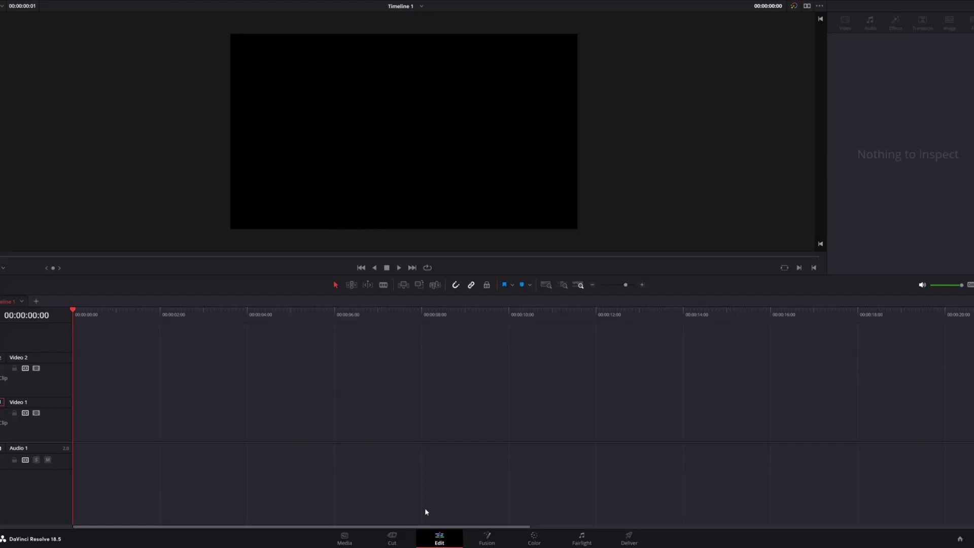
On the Fusion page, add a new Text node reading 'Cinematic Title'
left_click(485, 536)
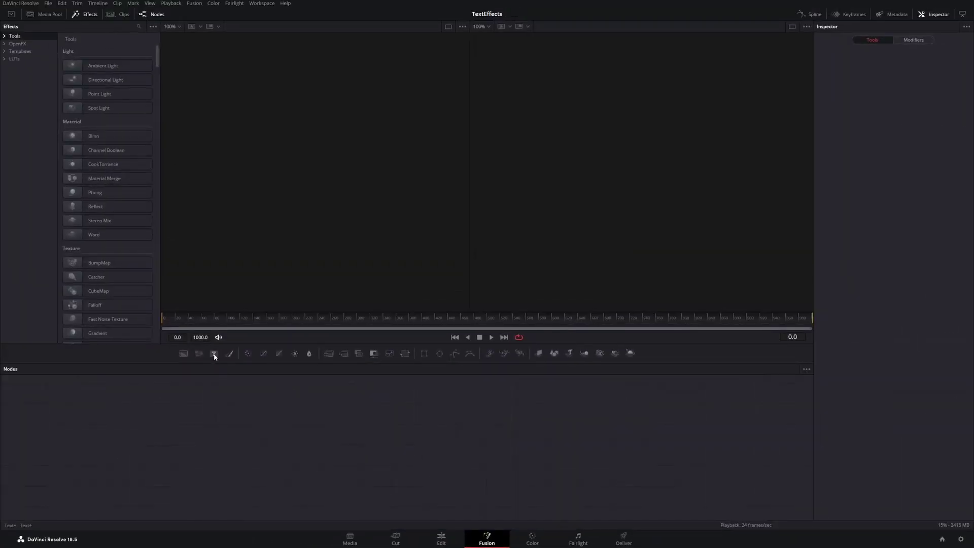
left_click(214, 357)
left_click_drag(120, 430, 389, 460)
left_click(853, 148)
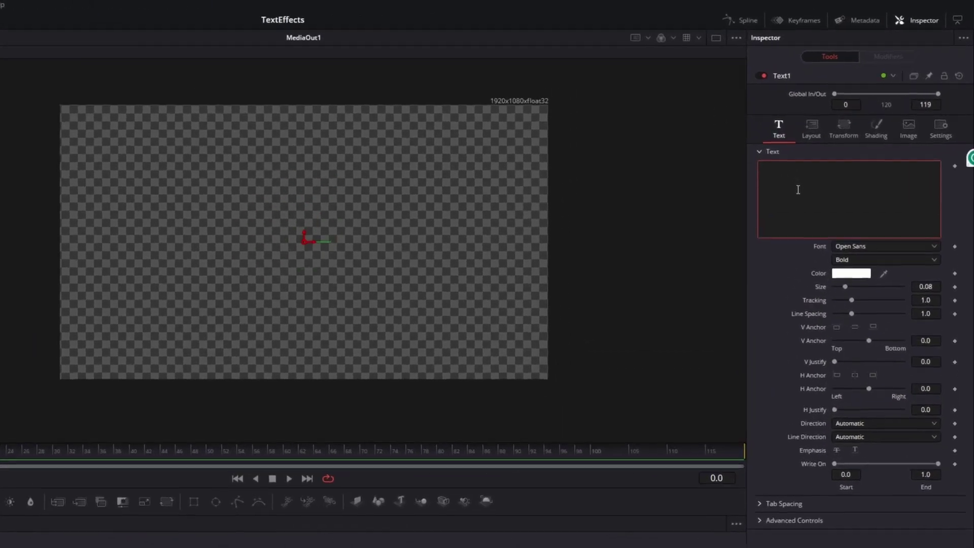
type("Cinemta")
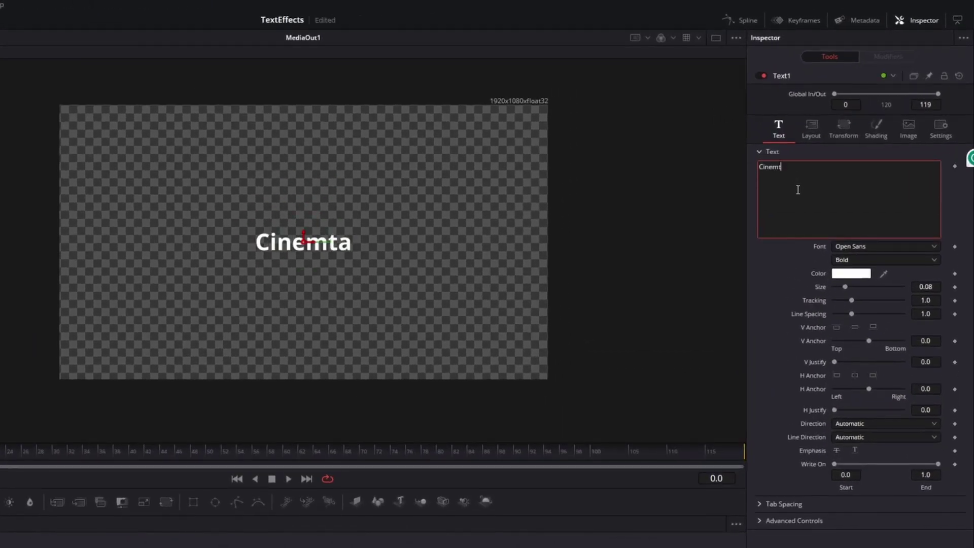
key("BackSpace")
key("BackSpace")
type("atic Title")
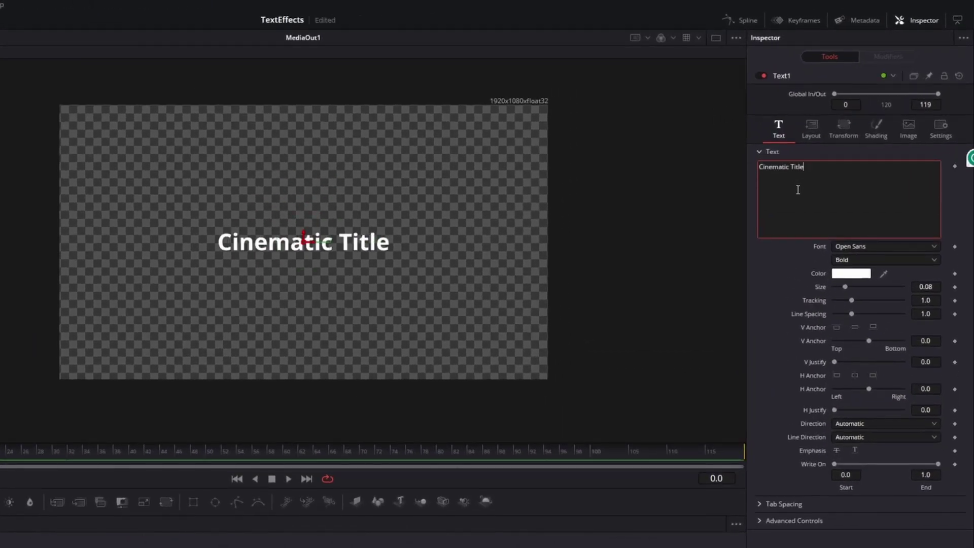
Set the title to Roboto Condensed Light Italic and enlarge it to about 0.126
left_click(865, 246)
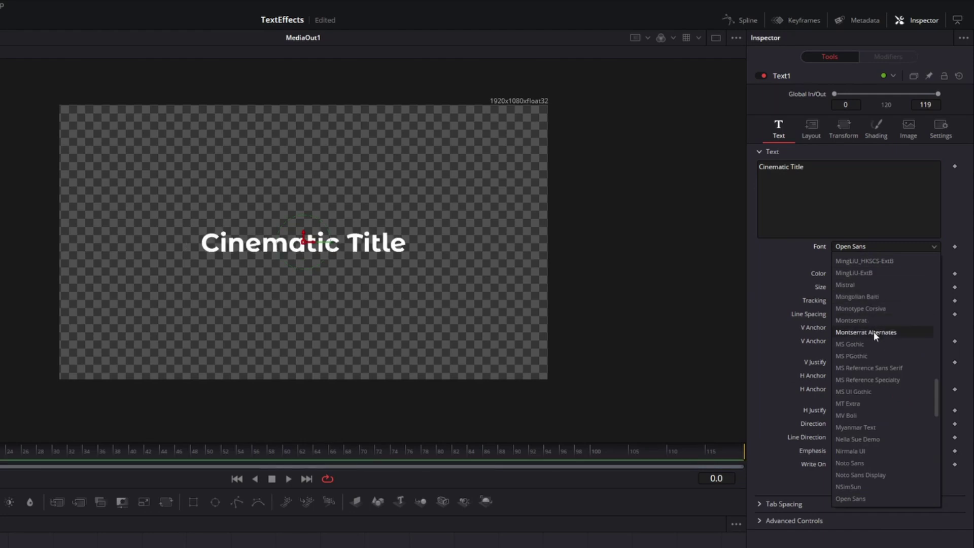
scroll(863, 401, "down", 5)
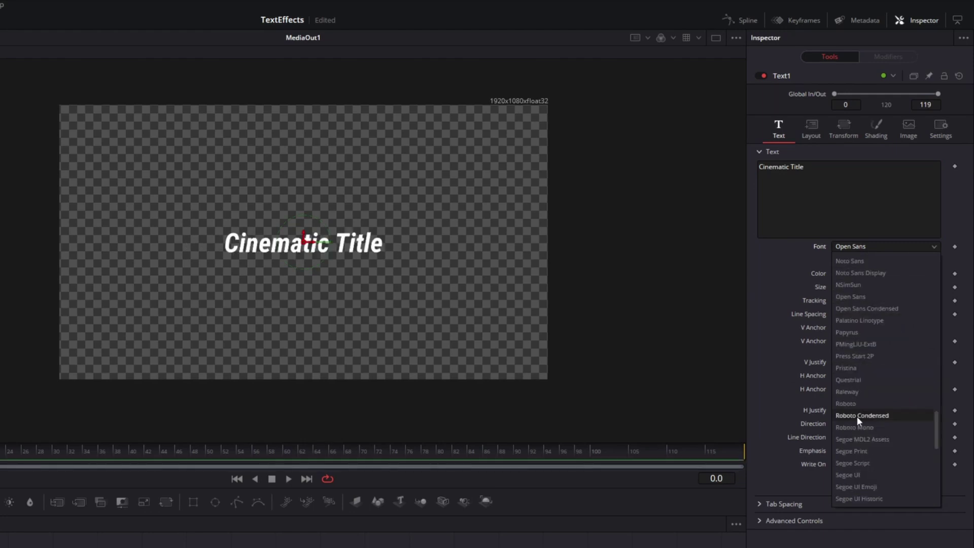
left_click(857, 416)
left_click(863, 260)
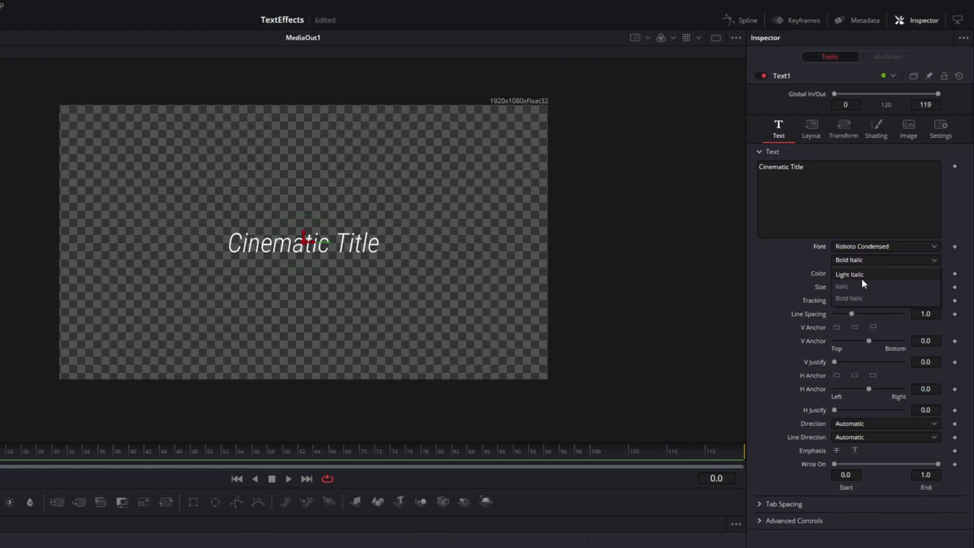
left_click(860, 276)
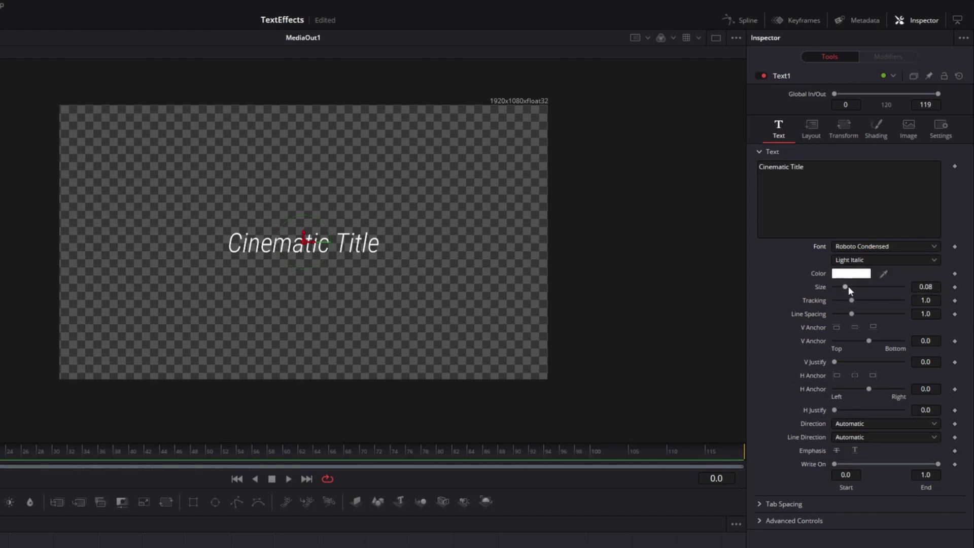
left_click_drag(848, 286, 851, 288)
Add a Follower modifier with Order 'Random But One by One' and Delay 2.0
right_click(829, 199)
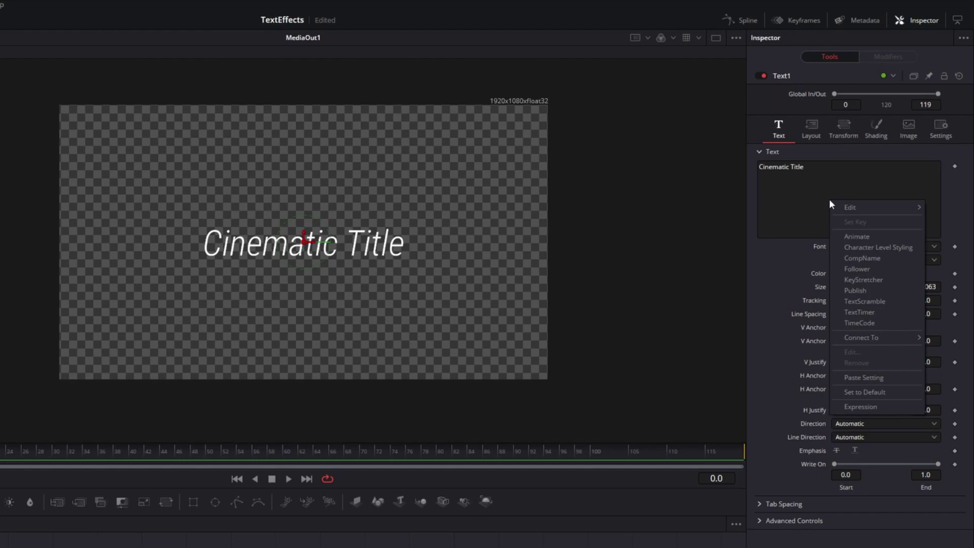
left_click(867, 268)
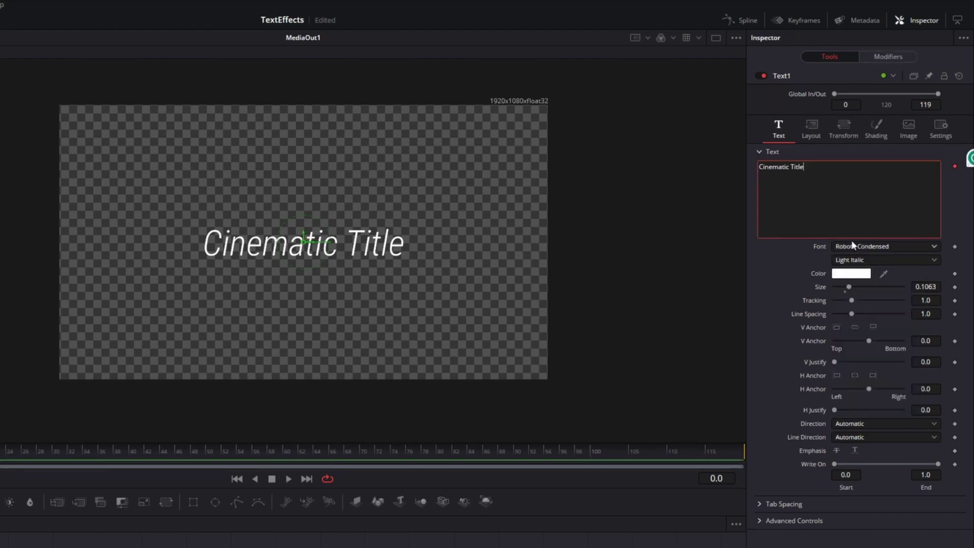
left_click(879, 57)
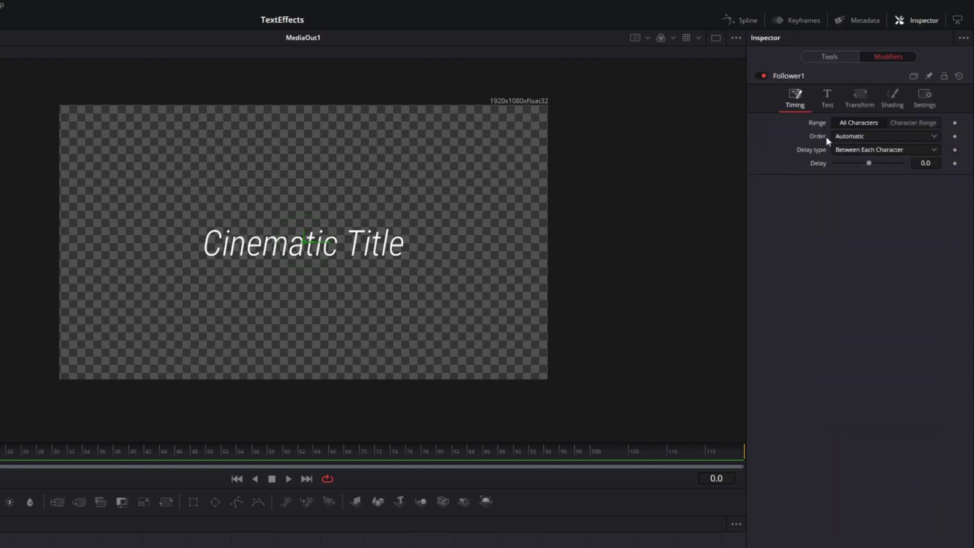
left_click(912, 136)
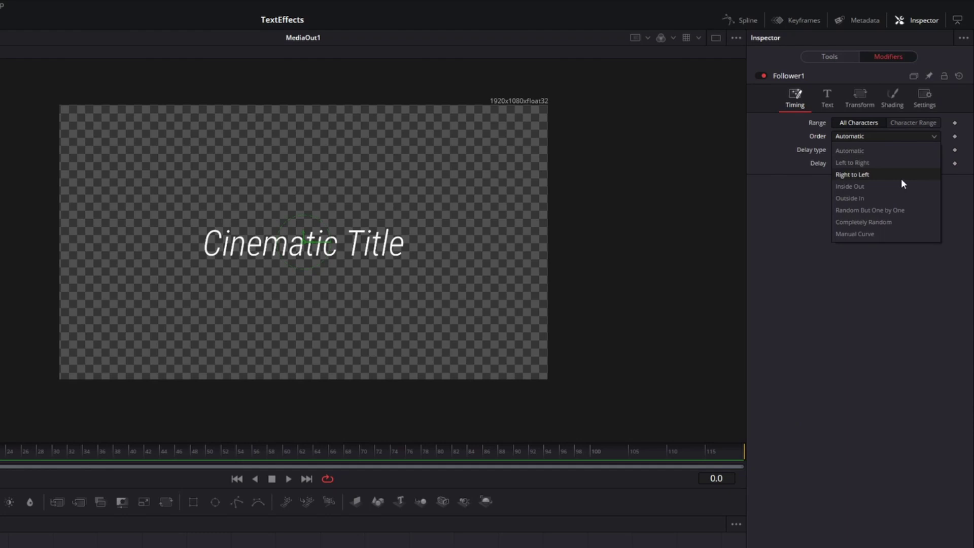
left_click(914, 211)
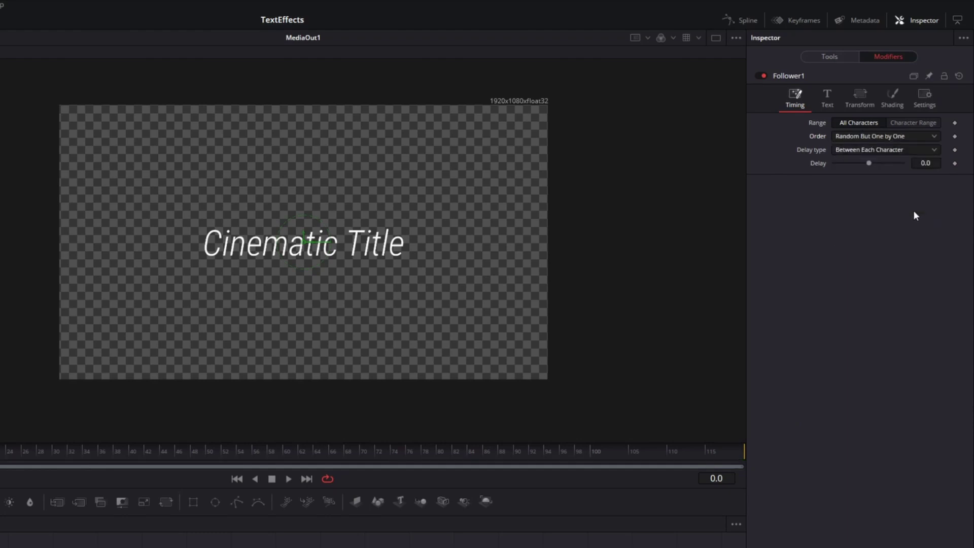
left_click_drag(867, 160, 871, 162)
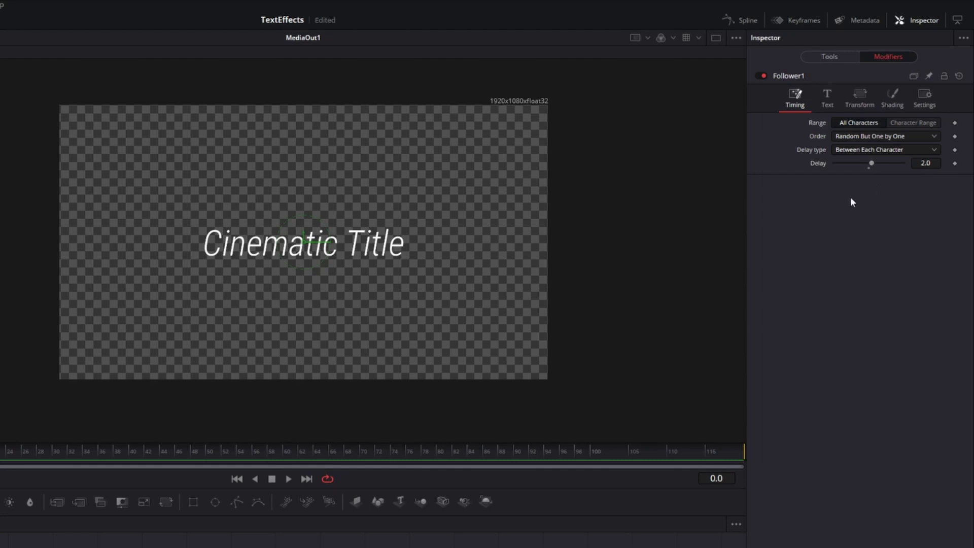
Keyframe the Follower's Softness X and Y at 20 on frame 0
left_click(891, 96)
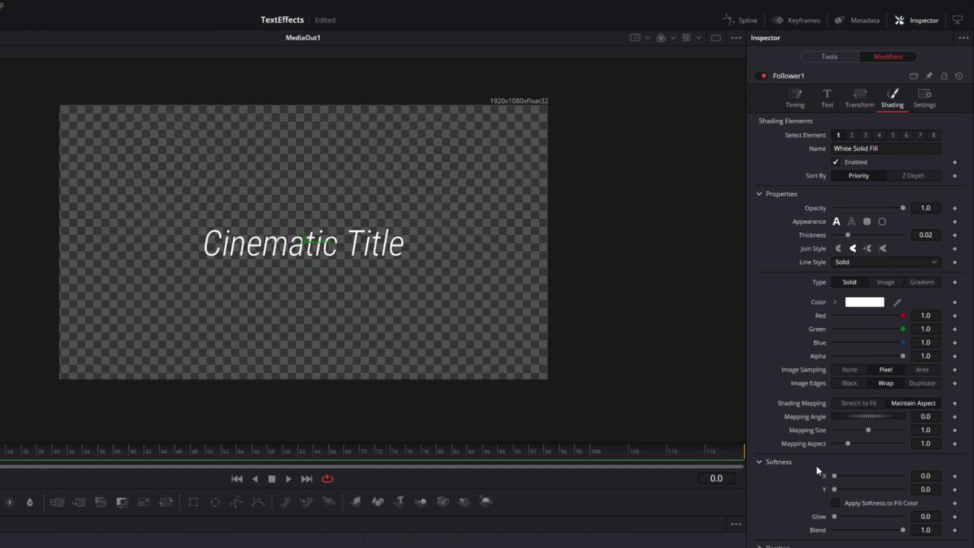
left_click(955, 475)
left_click(954, 489)
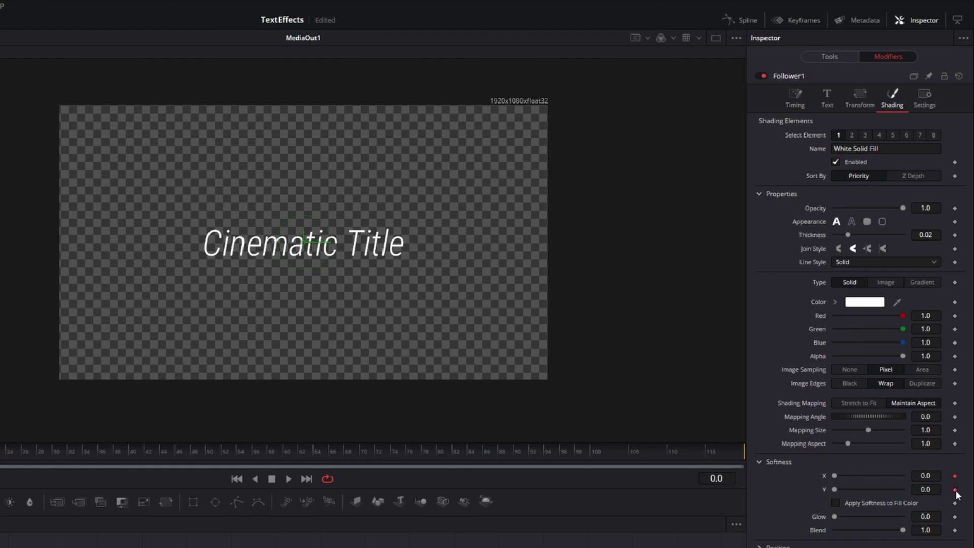
left_click_drag(836, 475, 902, 476)
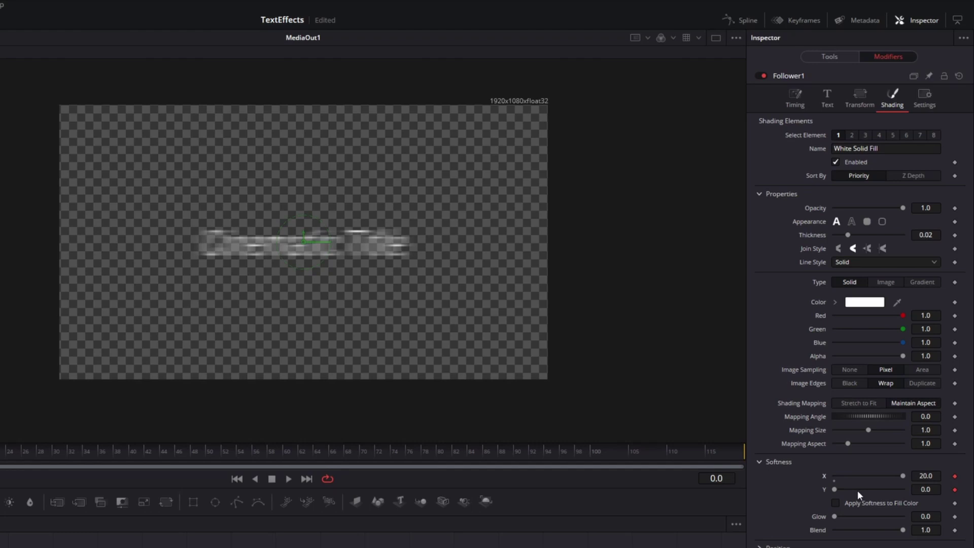
left_click_drag(834, 489, 902, 489)
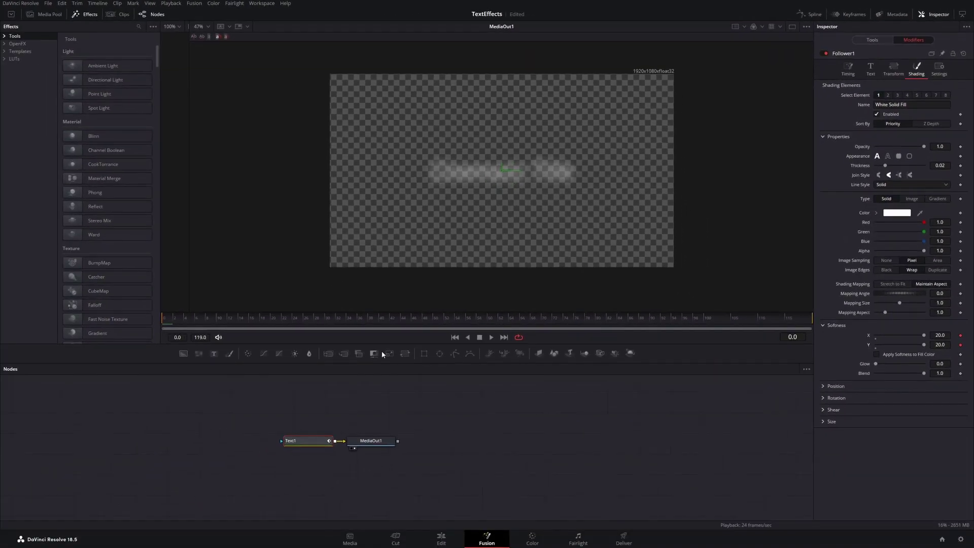
Later in the timeline set both softness values to 0, then play the blur-in
left_click_drag(165, 319, 410, 321)
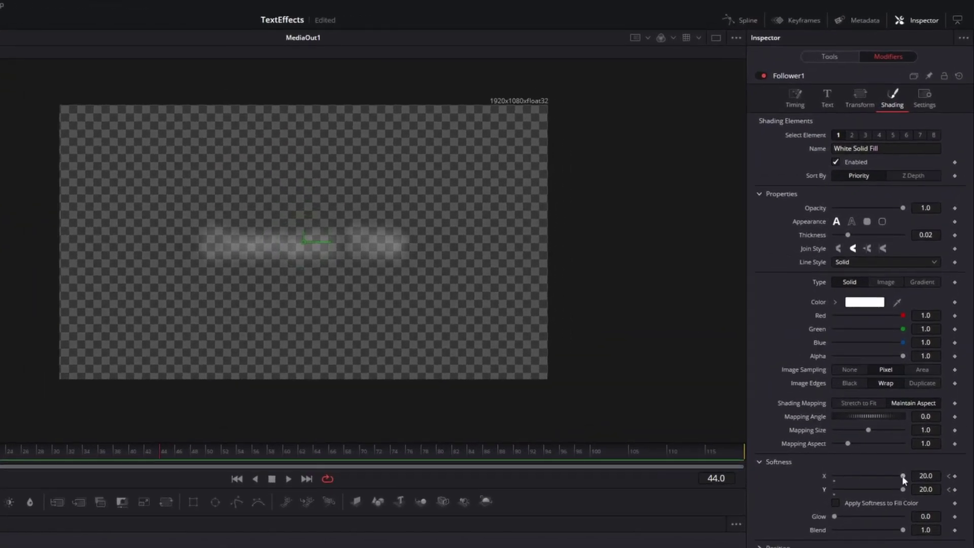
left_click_drag(902, 476, 807, 474)
left_click_drag(903, 488, 789, 495)
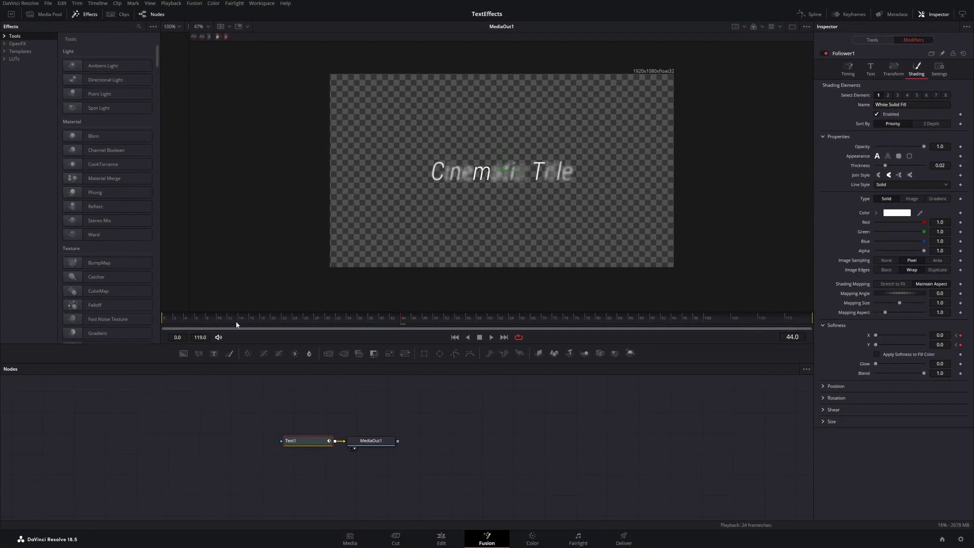
left_click(186, 321)
left_click_drag(186, 322, 158, 323)
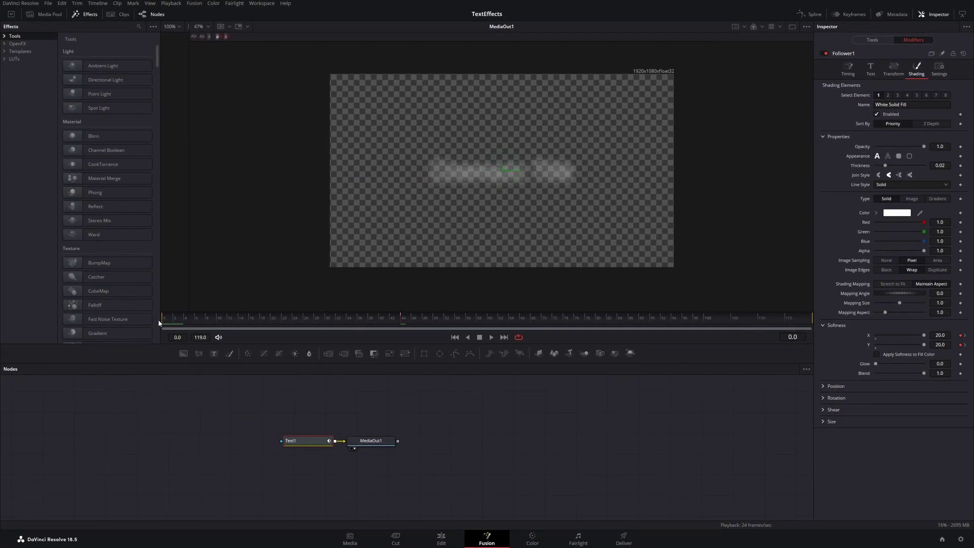
left_click(491, 337)
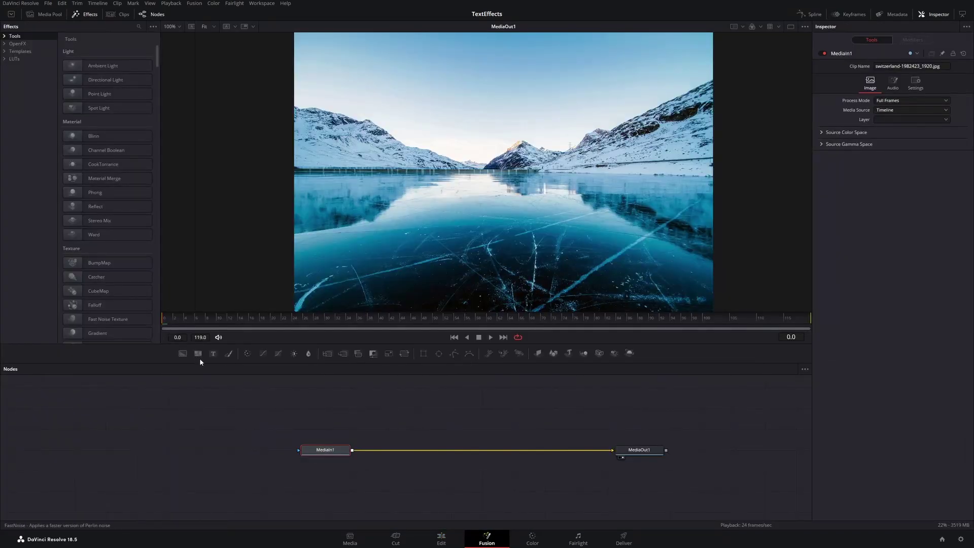
Add a Text node merged over the lake photo reading 'ICE LAKE' and change its font
left_click(212, 353)
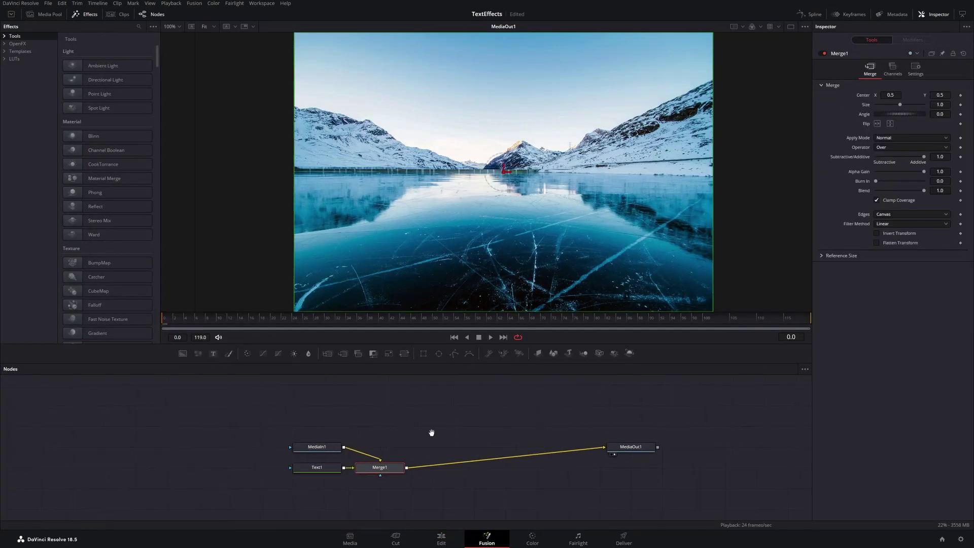
left_click_drag(430, 433, 338, 417)
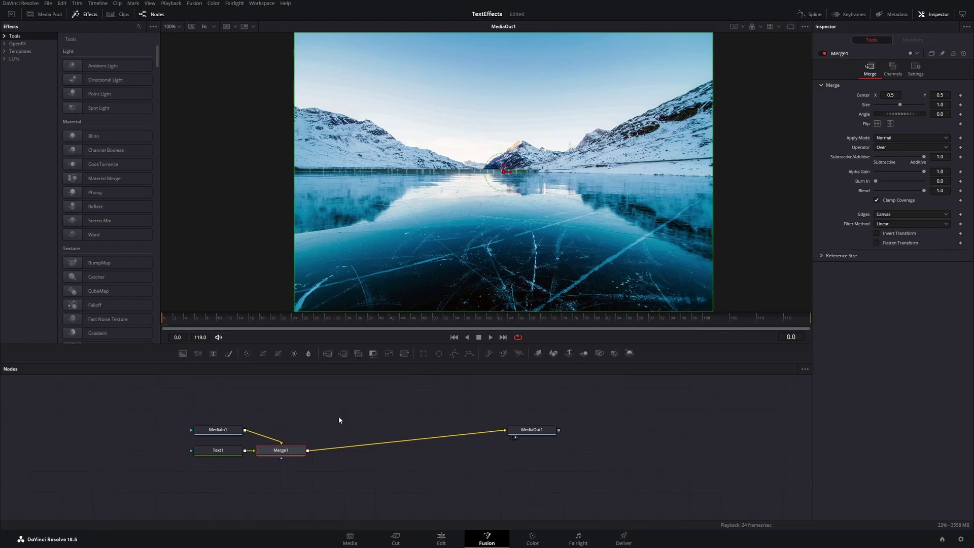
left_click(214, 455)
left_click(859, 122)
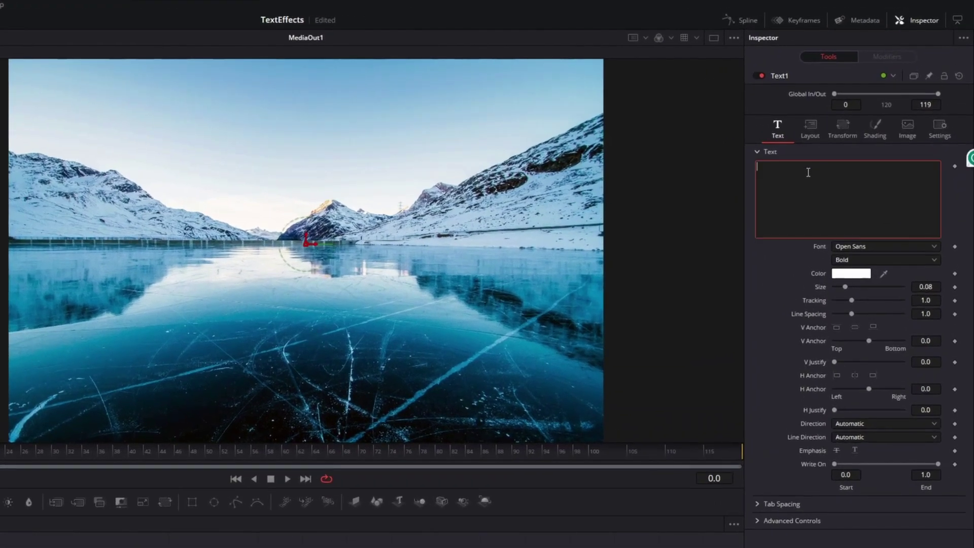
type("ICE LAKE")
left_click(885, 246)
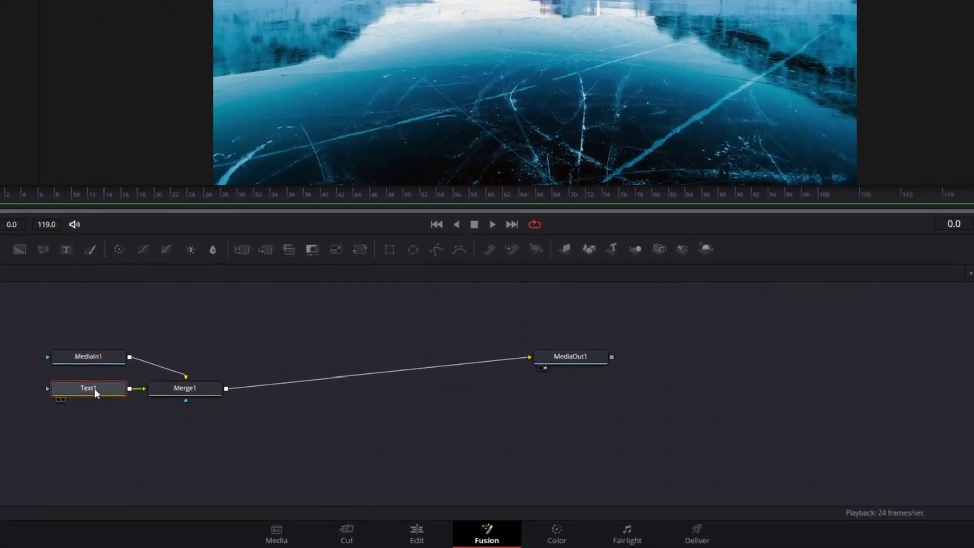
Paste a copy of the ICE LAKE node as Text1_1 into Merge2, flipped vertically
right_click(210, 437)
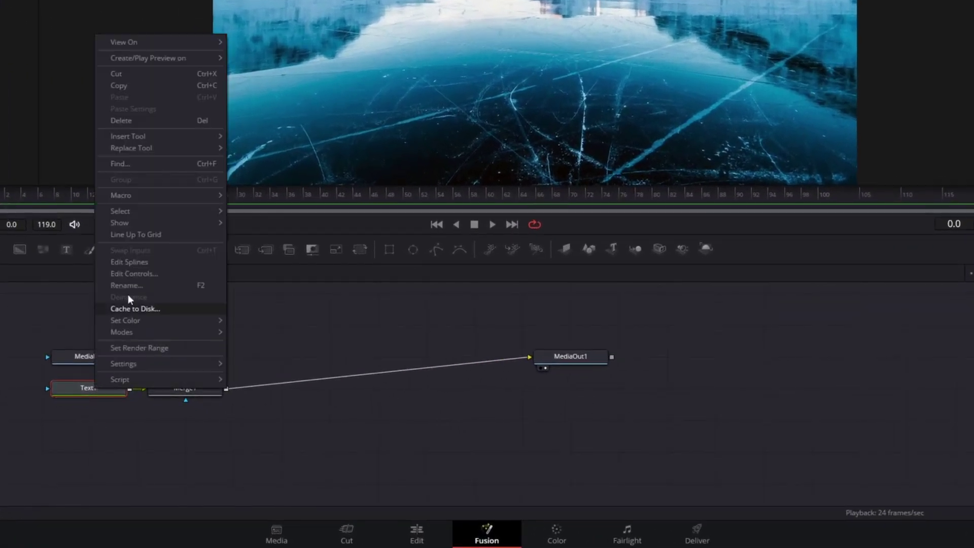
left_click(132, 87)
right_click(269, 341)
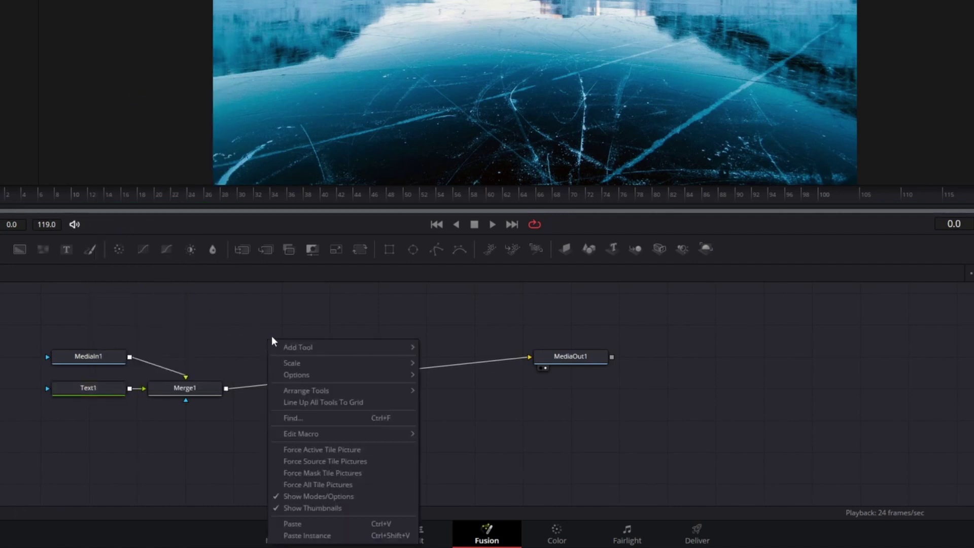
left_click(315, 530)
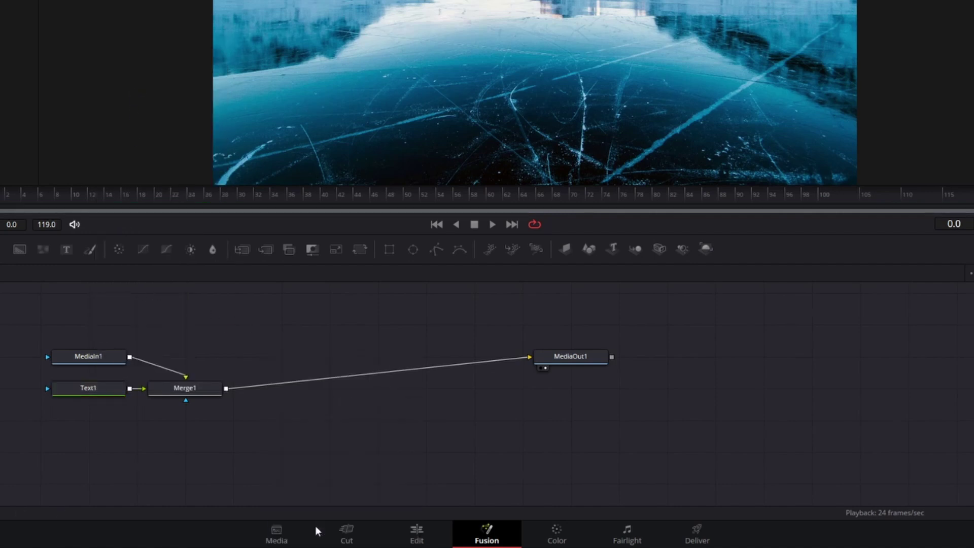
left_click_drag(274, 339, 227, 389)
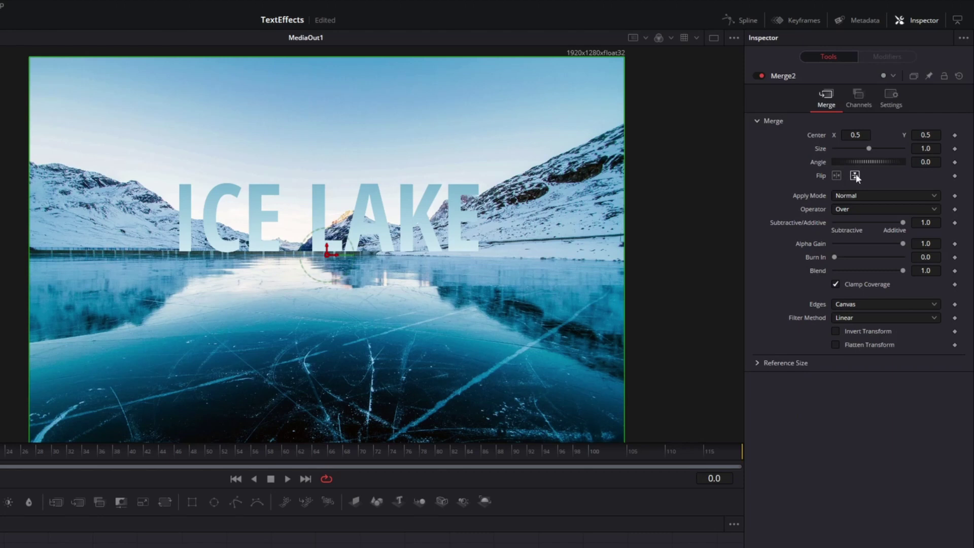
left_click(855, 175)
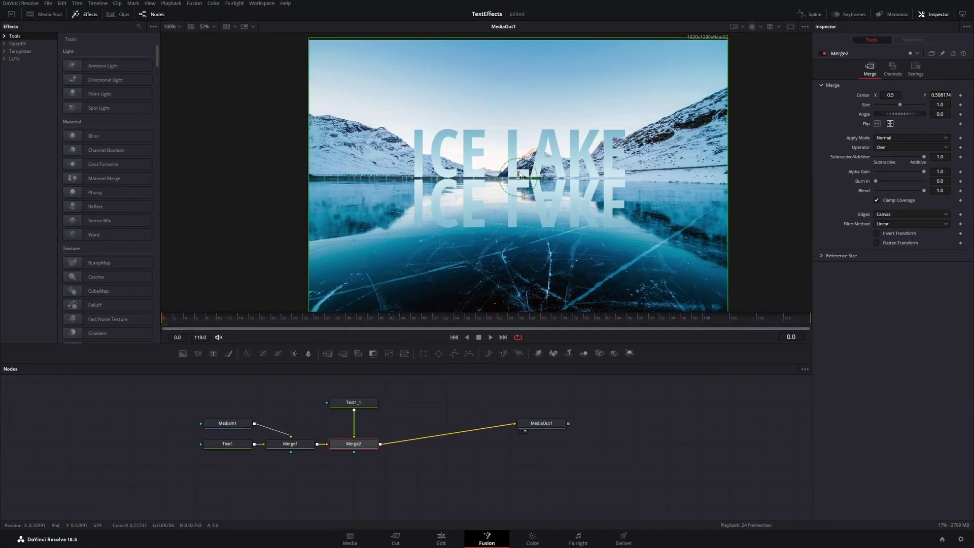
left_click(520, 168)
left_click(364, 447)
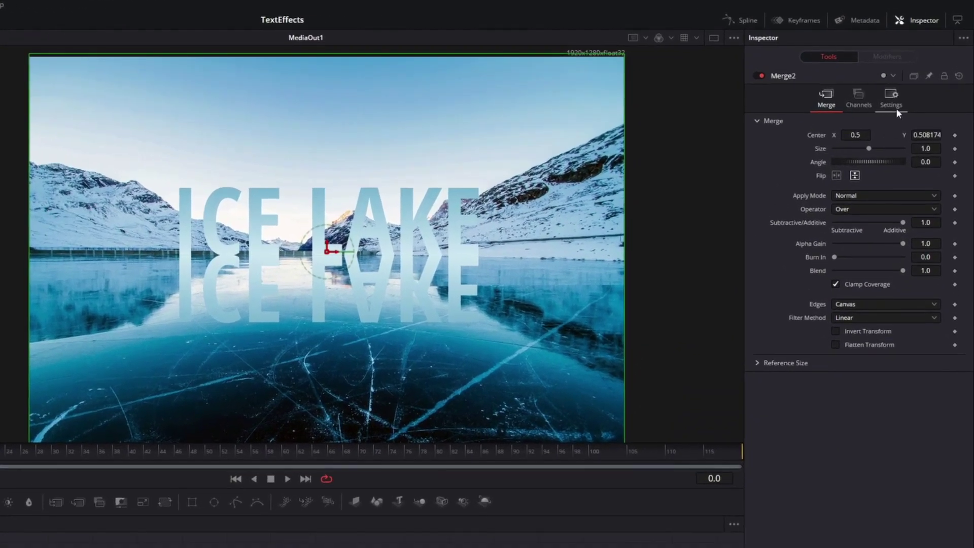
Lower Merge2's Blend to 0.504 so the upside-down ICE LAKE reflection shows at half strength
left_click(917, 73)
left_click_drag(900, 134, 866, 139)
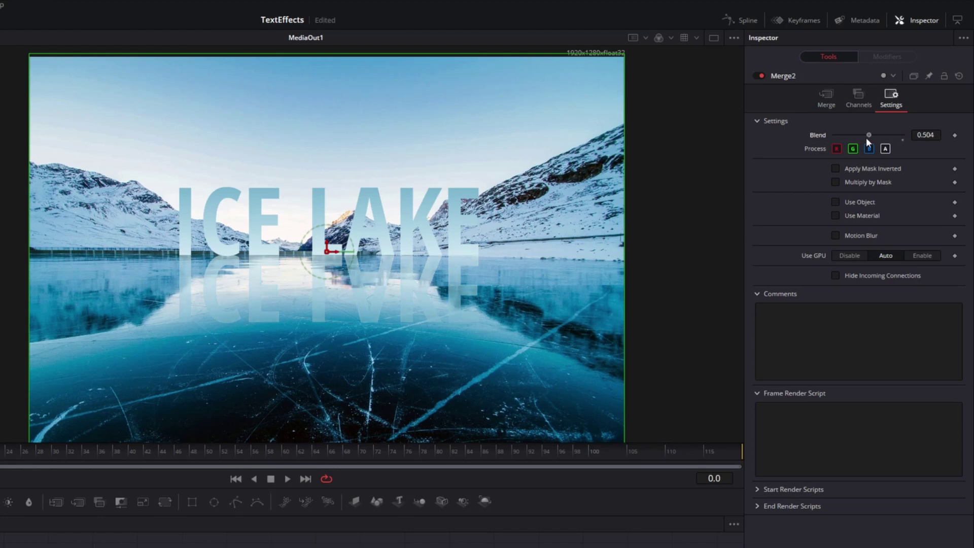